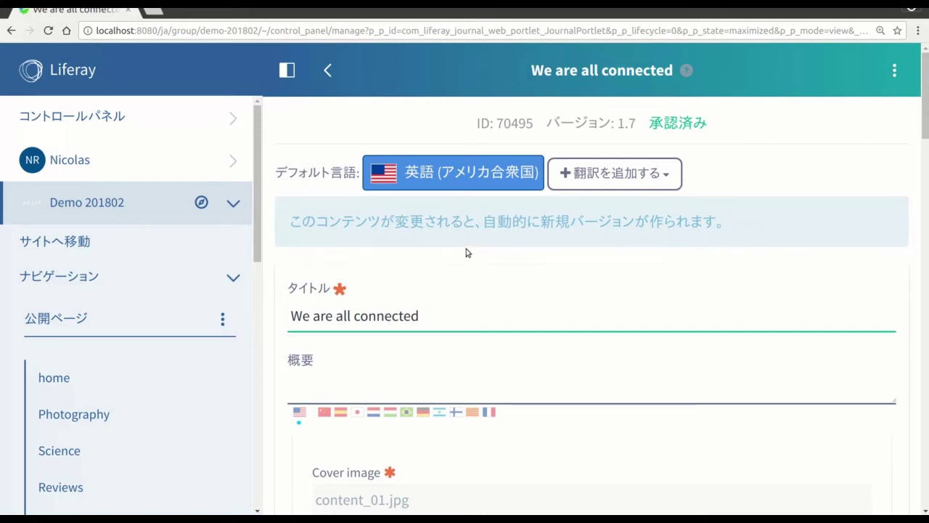
# - Make the word "because" after "easy, but" bold in the Content text of the "We are all connected" article
pyautogui.scroll(-2, 441, 248)
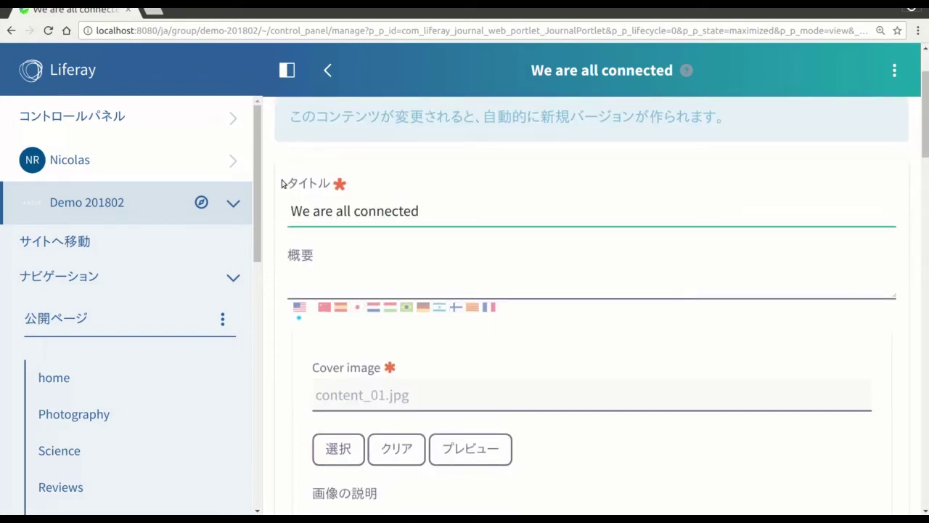
pyautogui.scroll(-4, 506, 295)
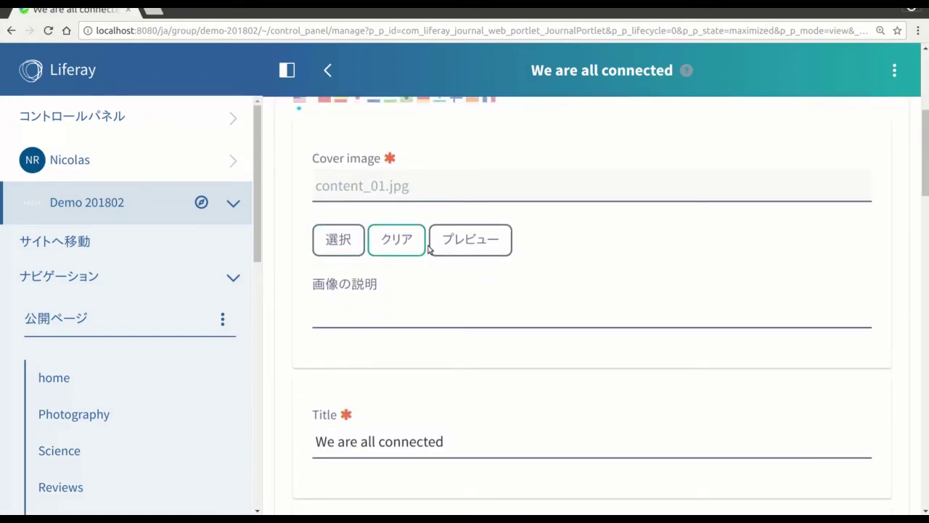
pyautogui.scroll(-4, 489, 289)
pyautogui.scroll(-5, 490, 289)
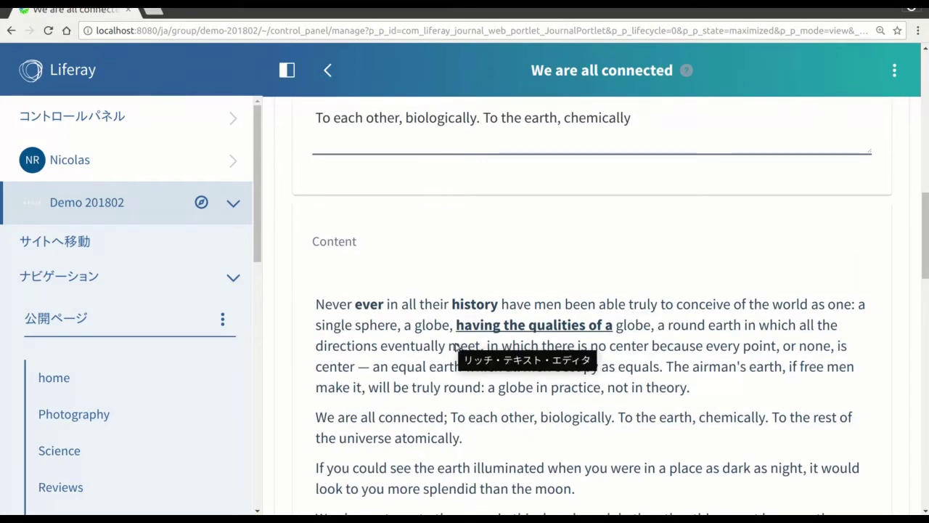
pyautogui.scroll(-6, 437, 391)
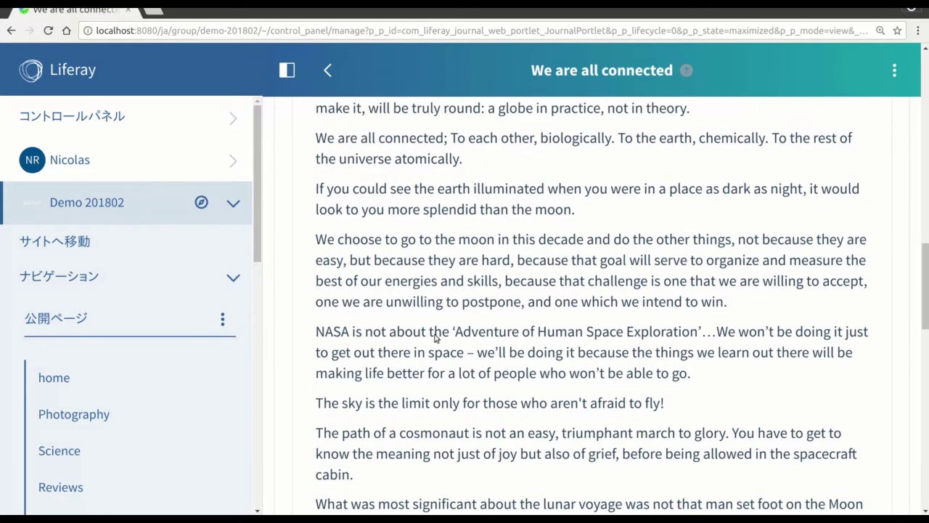
pyautogui.doubleClick(411, 264)
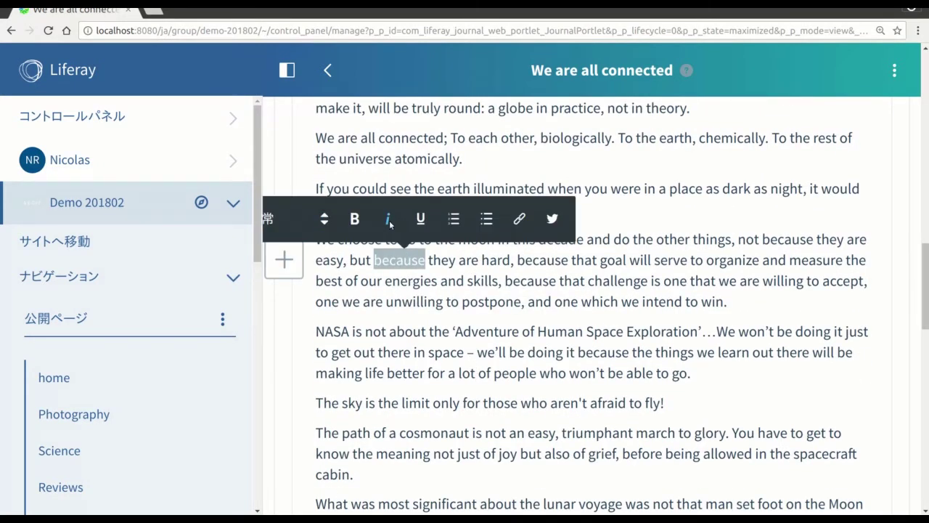
pyautogui.click(356, 223)
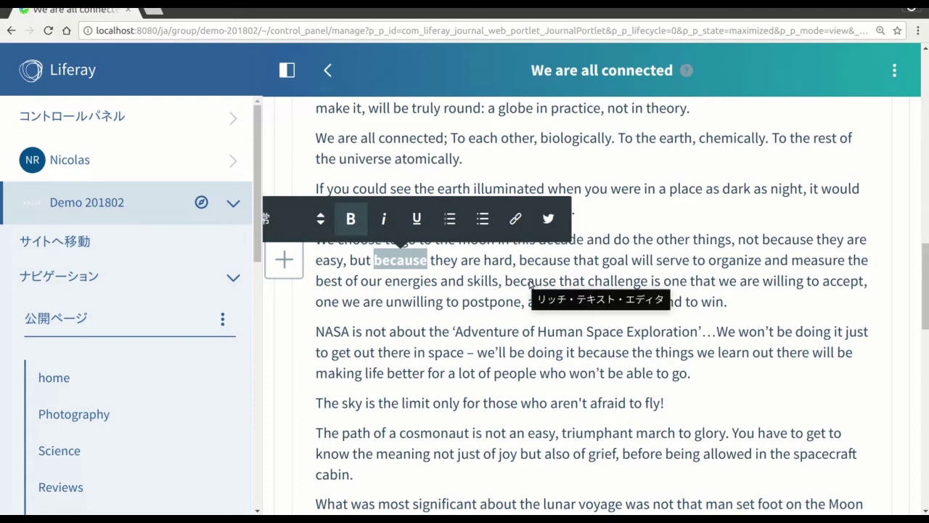
pyautogui.click(516, 283)
# - Publish the edited "We are all connected" article
pyautogui.scroll(-15, 535, 341)
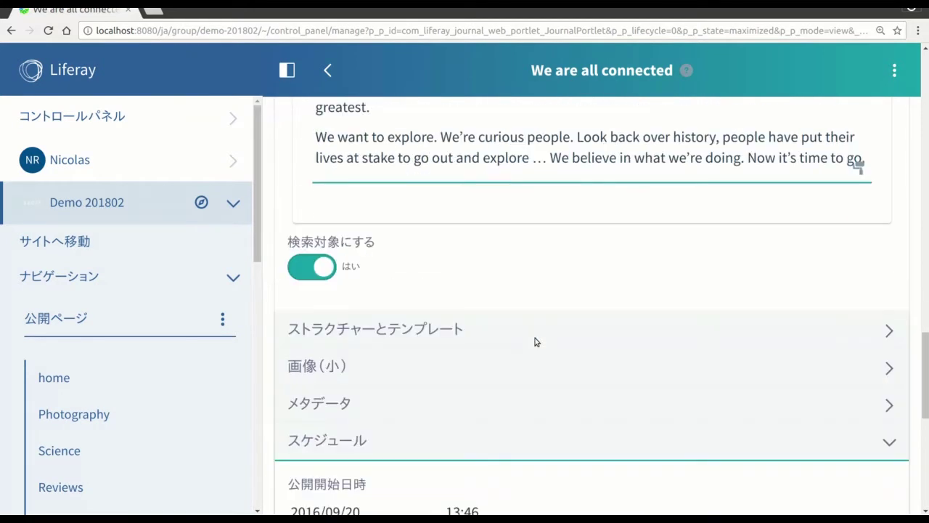
pyautogui.scroll(-5, 535, 340)
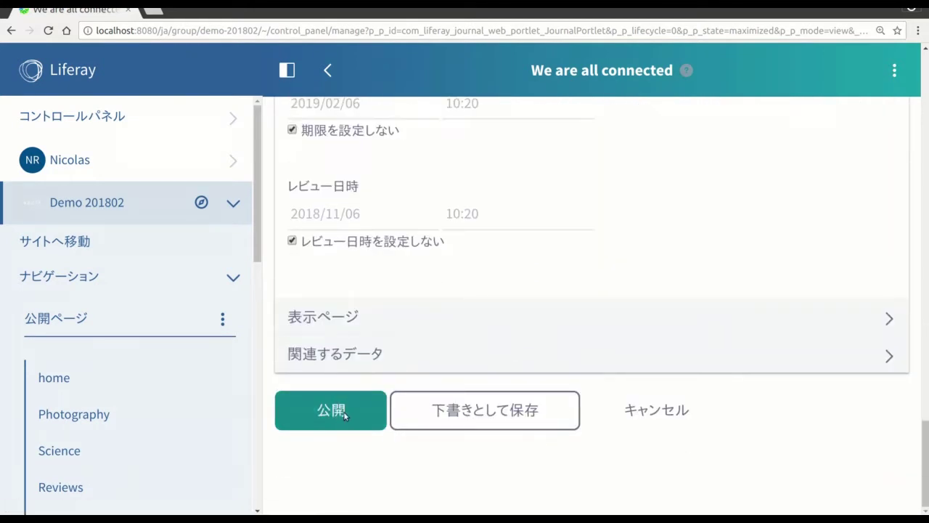
pyautogui.click(345, 416)
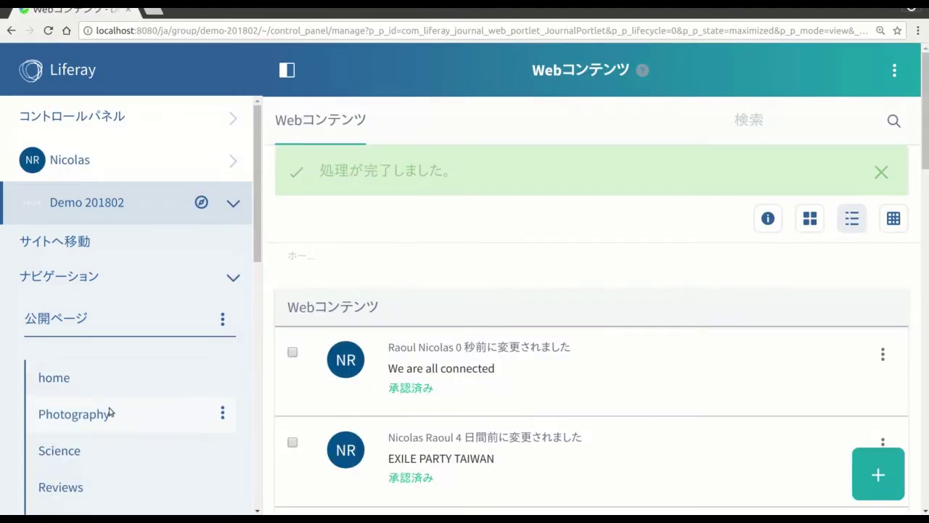
# - Open the site's ドキュメントとメディア library and look over the available content types
pyautogui.scroll(-6, 105, 407)
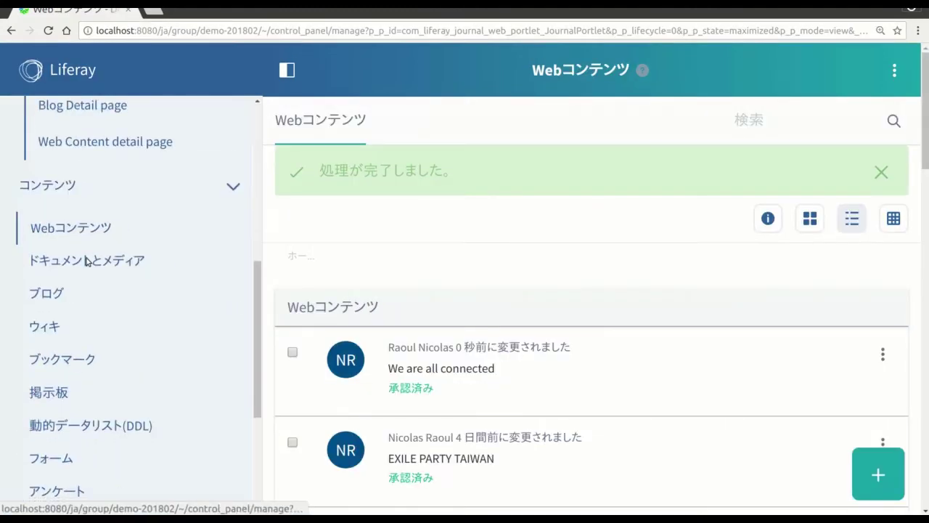
pyautogui.click(87, 260)
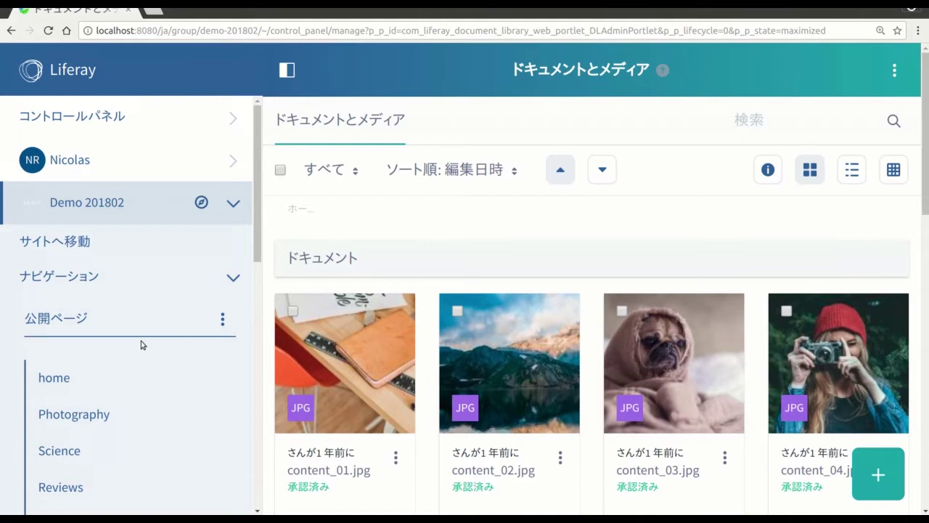
pyautogui.scroll(-8, 141, 341)
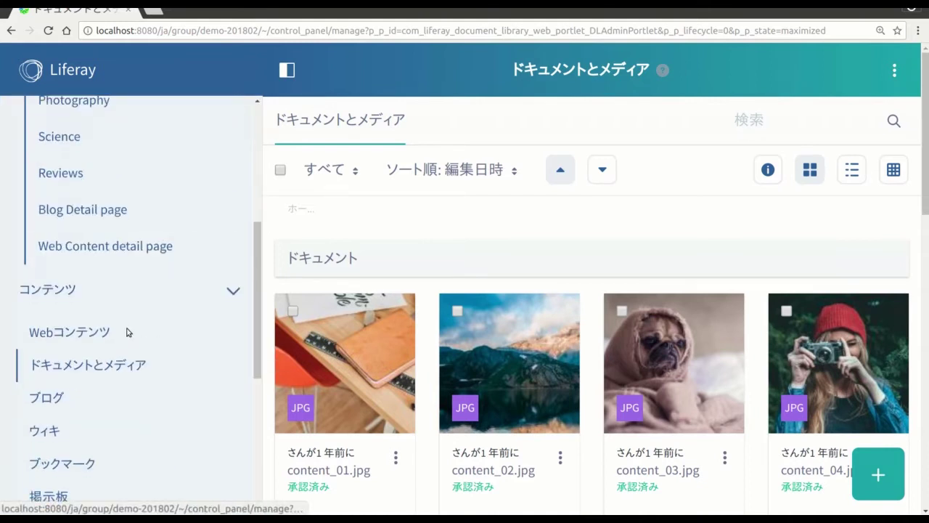
pyautogui.scroll(-5, 127, 331)
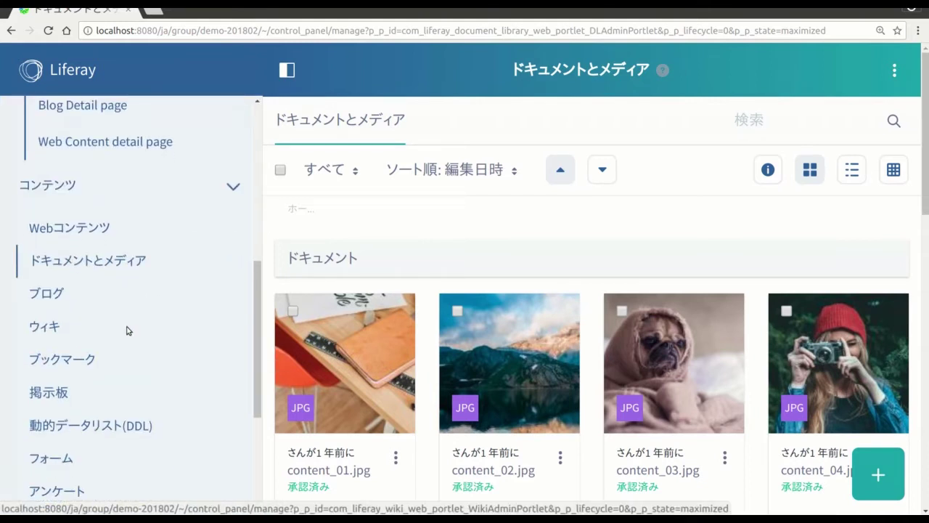
# - Start a new public page for the site and name it page6
pyautogui.scroll(9, 129, 327)
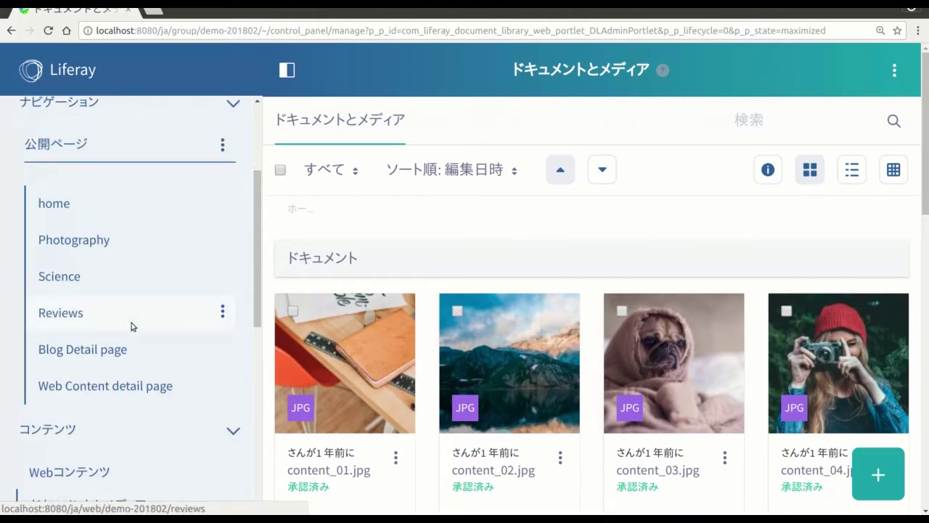
pyautogui.click(229, 147)
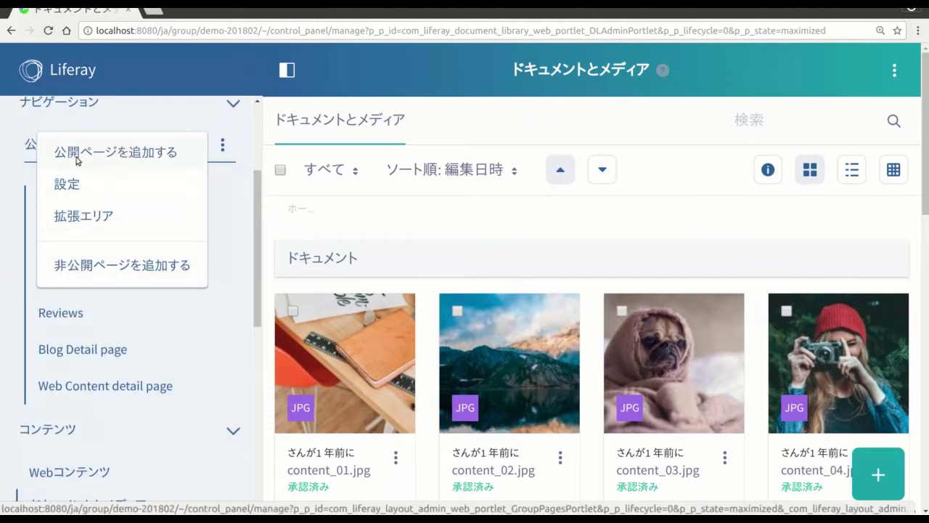
pyautogui.click(147, 153)
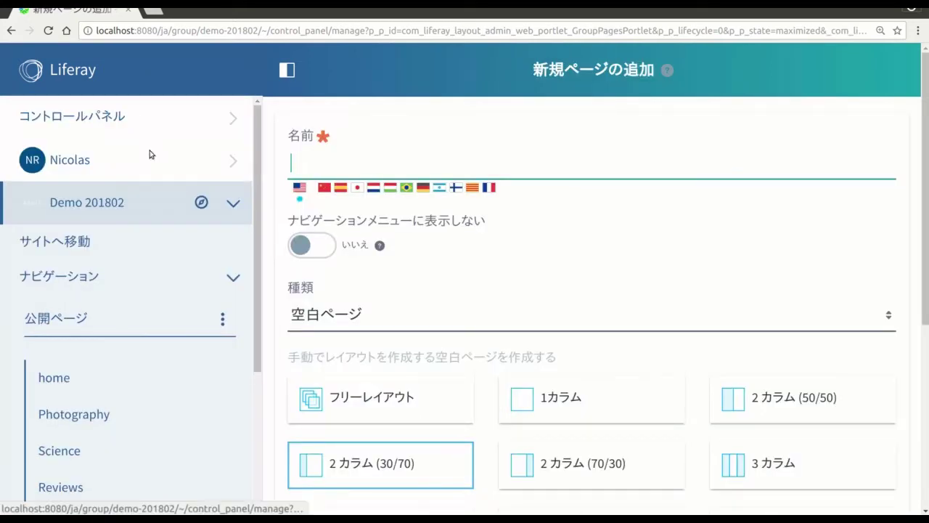
pyautogui.click(387, 171)
pyautogui.write('page6')
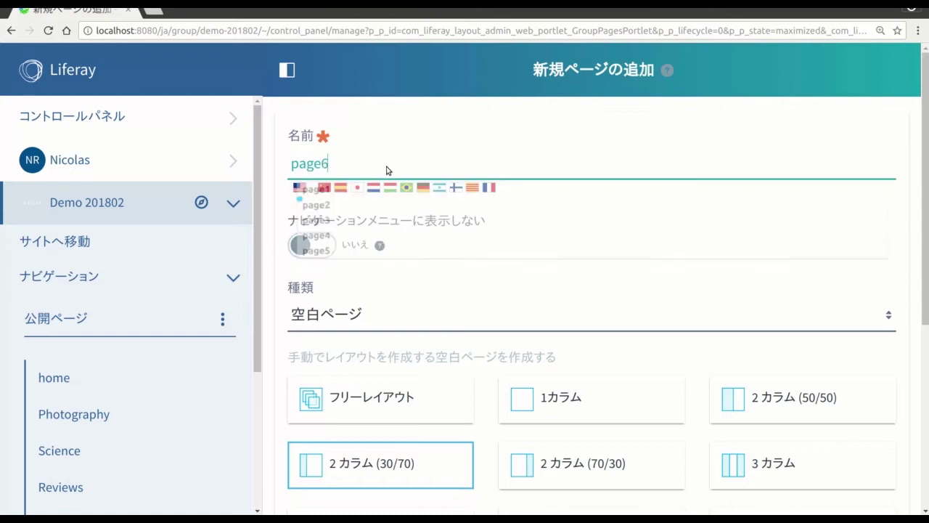
# - Give the new page the 2 カラム (50/50) layout and add it to the site
pyautogui.scroll(-3, 442, 296)
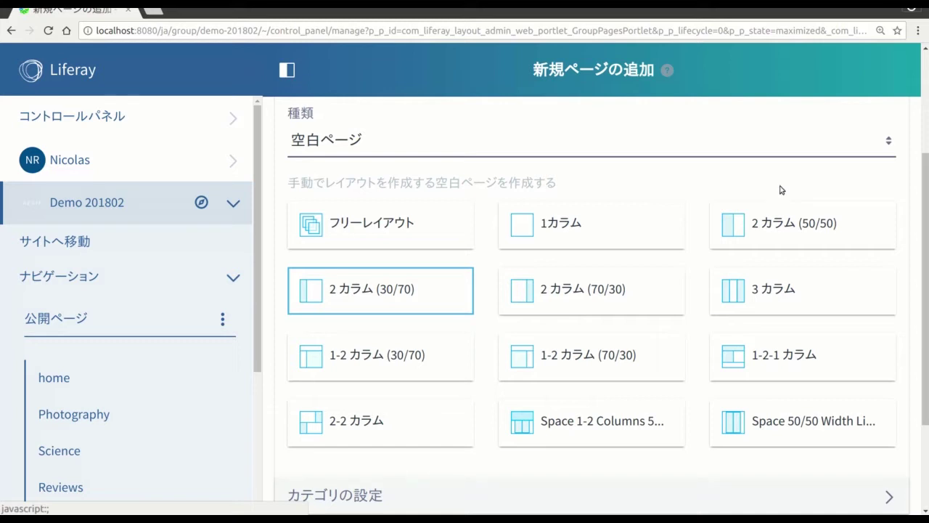
pyautogui.click(769, 230)
pyautogui.scroll(-2, 584, 283)
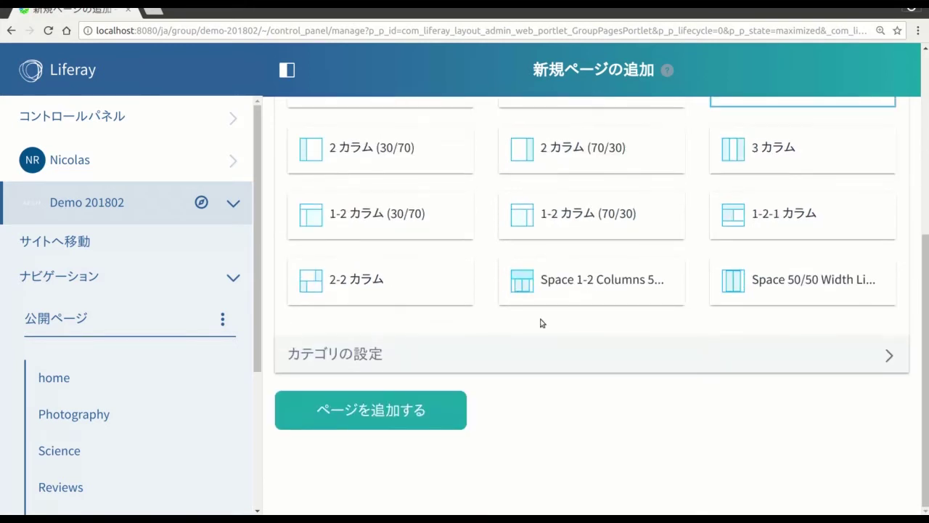
pyautogui.click(373, 411)
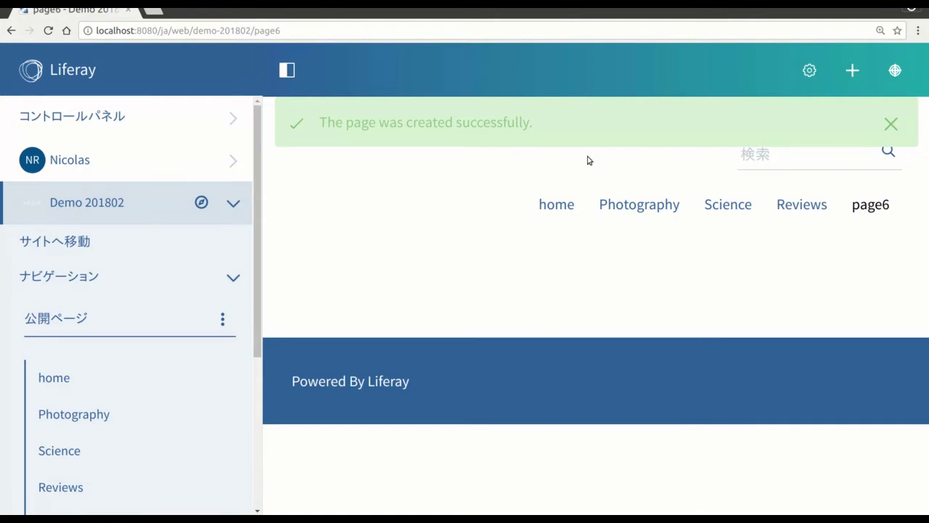
# - Hide the site administration menu and place the existing "We are all connected" content in the left column of page6
pyautogui.click(286, 71)
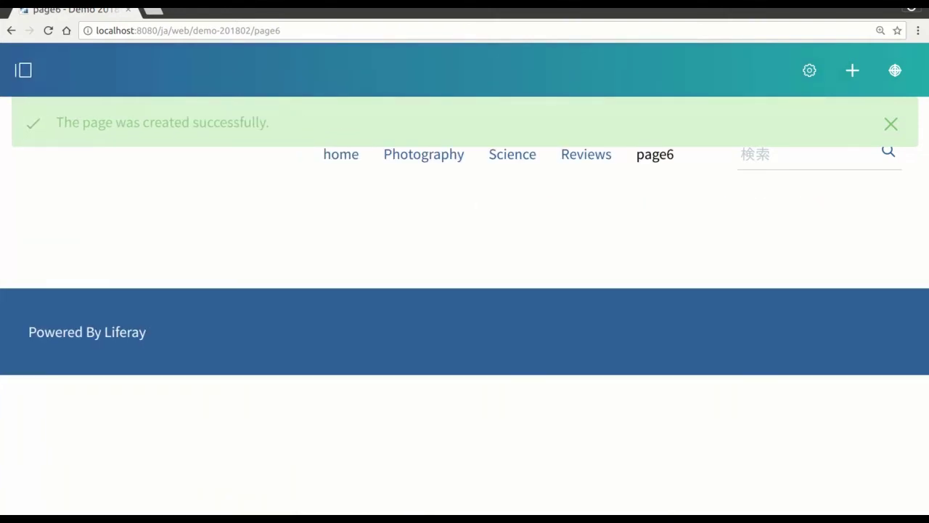
pyautogui.click(851, 72)
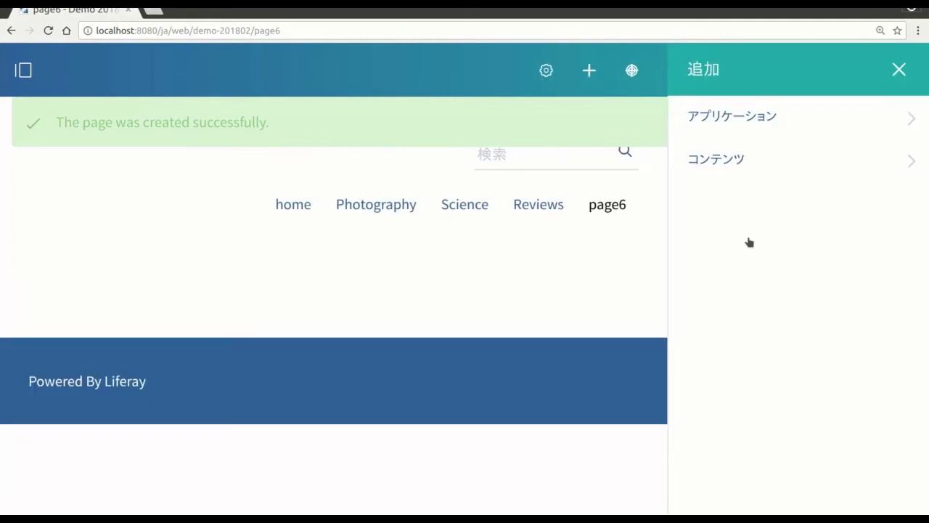
pyautogui.click(740, 149)
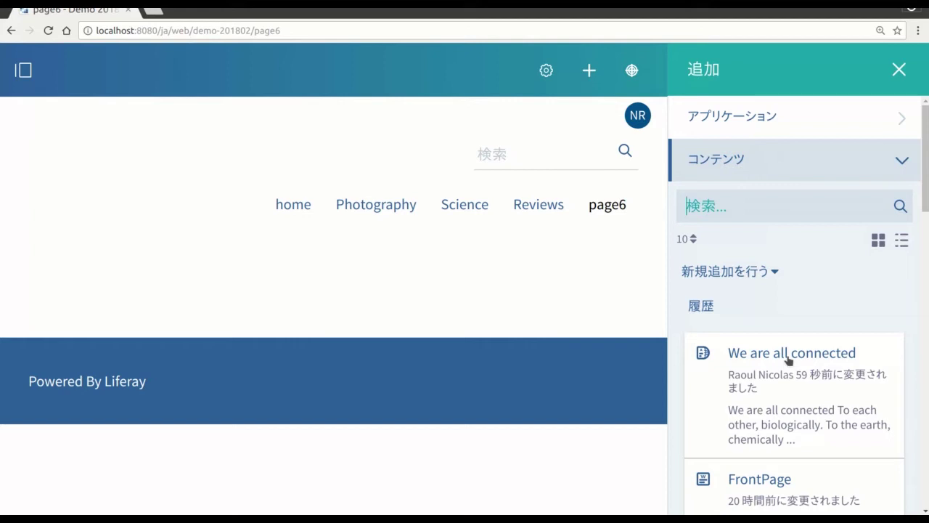
pyautogui.moveTo(788, 358); pyautogui.dragTo(133, 264)
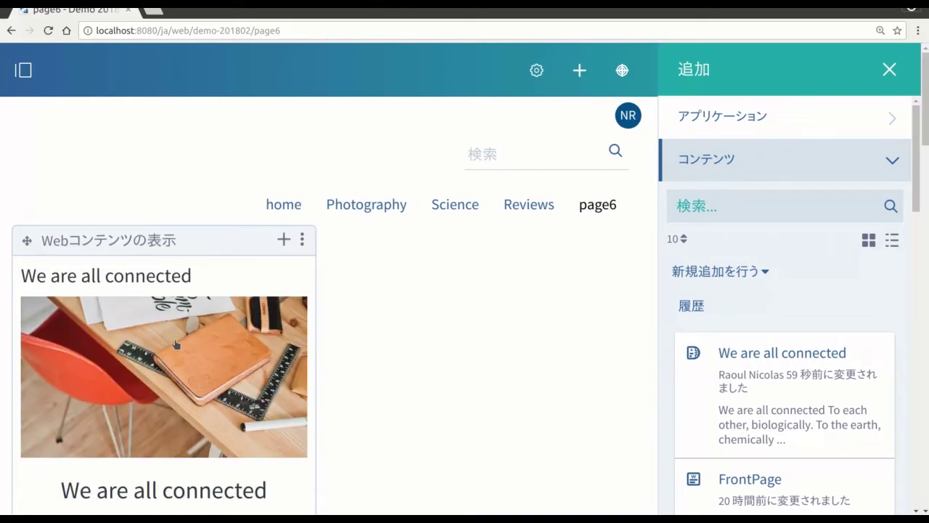
pyautogui.scroll(-3, 253, 438)
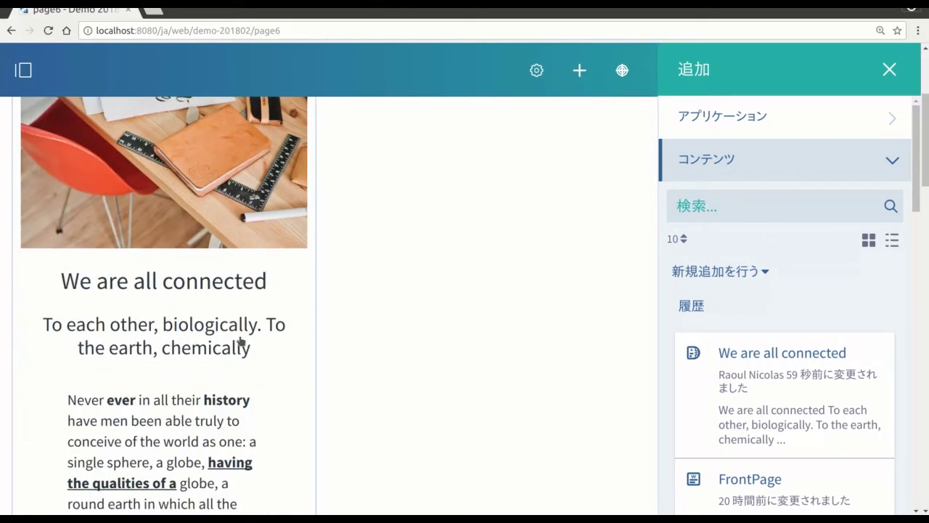
pyautogui.scroll(3, 242, 341)
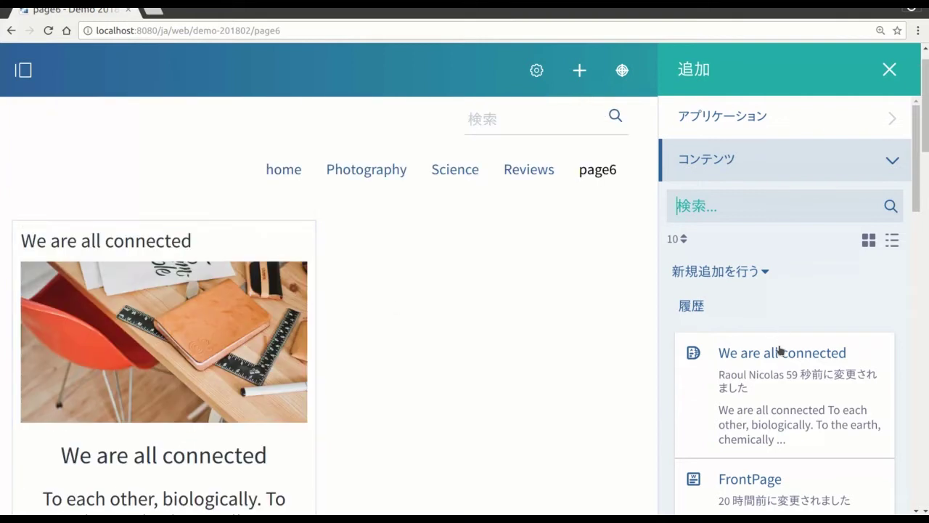
# - Place the existing "海外へソフトウェアを売る" content in the right column of page6
pyautogui.scroll(-4, 832, 401)
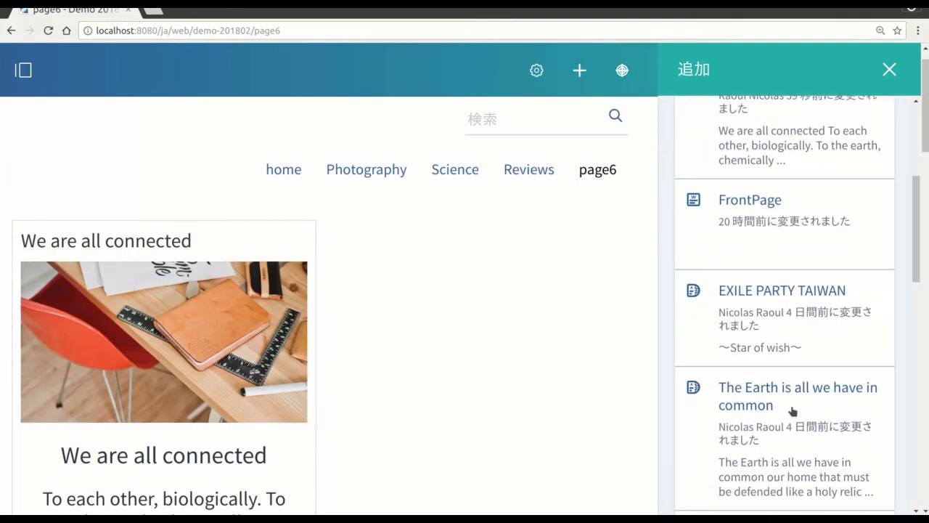
pyautogui.scroll(-5, 763, 407)
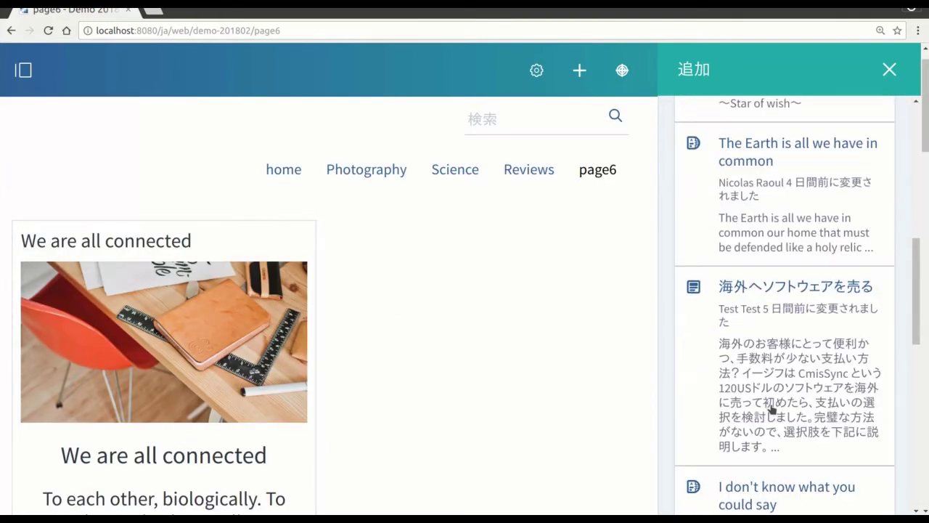
pyautogui.moveTo(762, 183); pyautogui.dragTo(450, 251)
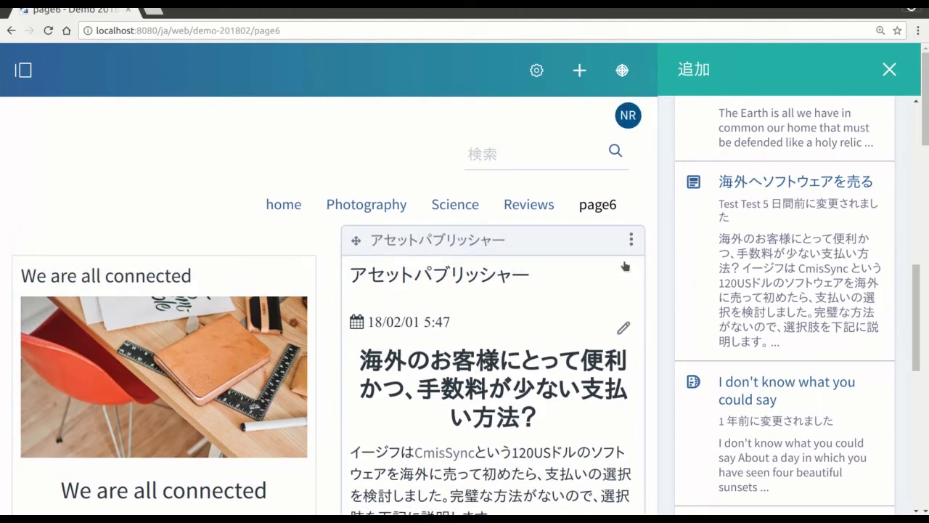
pyautogui.scroll(3, 754, 255)
pyautogui.scroll(5, 753, 255)
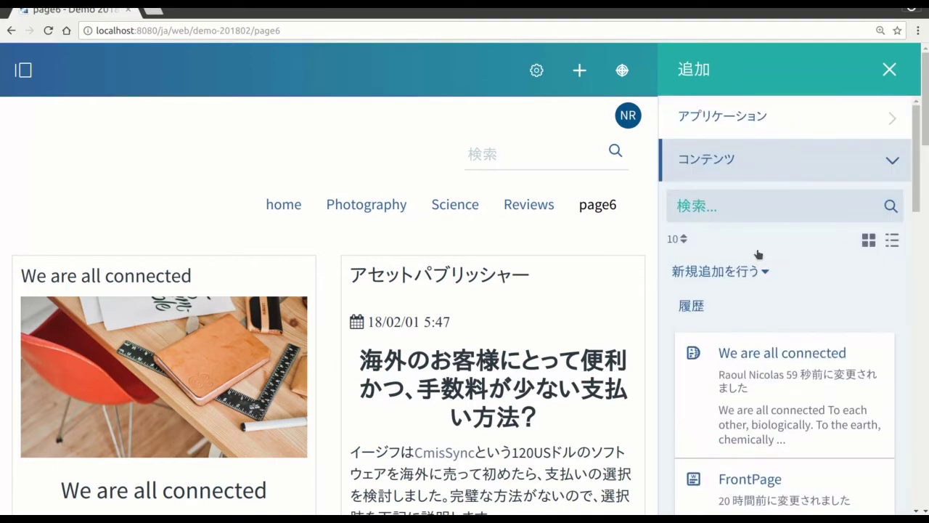
# - Add the アンケート application from the コンテンツ管理 category above the article in the left column
pyautogui.click(735, 122)
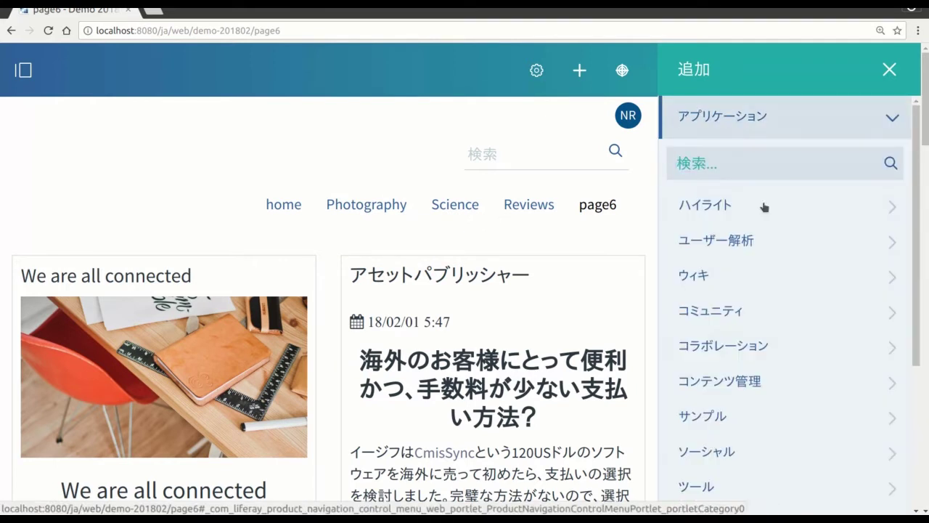
pyautogui.click(723, 387)
pyautogui.scroll(-3, 776, 357)
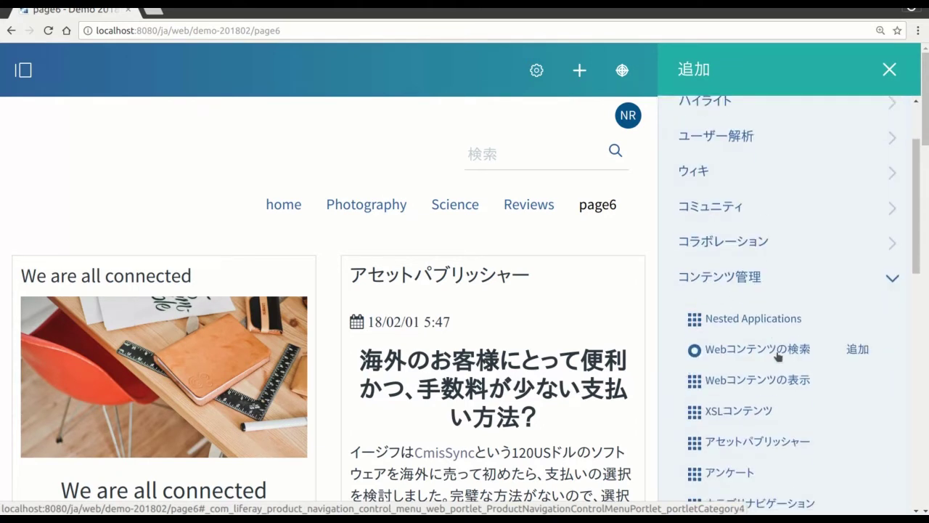
pyautogui.moveTo(733, 339); pyautogui.dragTo(168, 242)
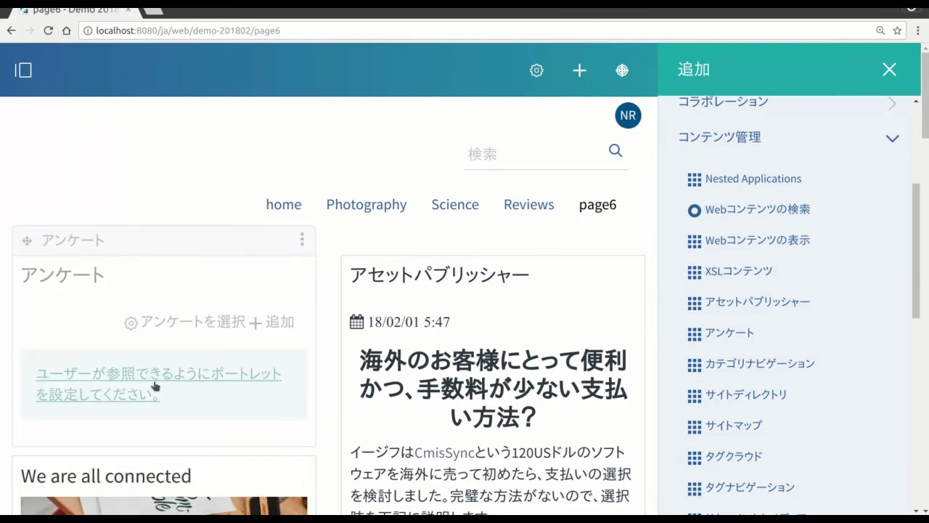
# - Configure the アンケート application to show the poll titled 好きのバンドは？, save the setting and close the dialog
pyautogui.click(155, 386)
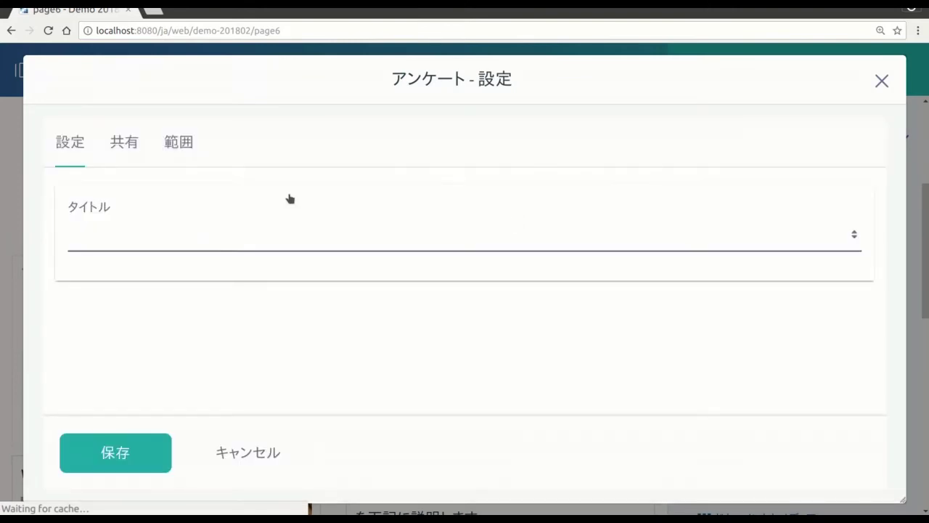
pyautogui.click(489, 234)
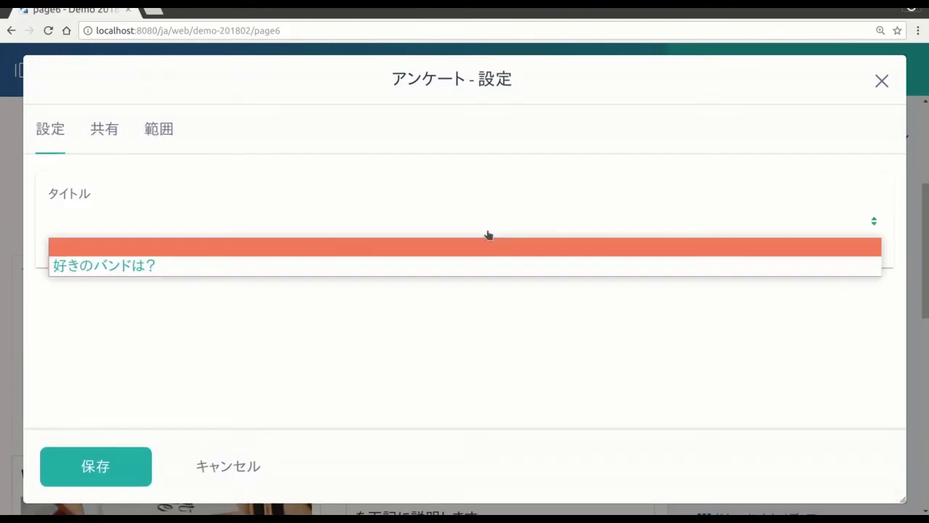
pyautogui.click(198, 269)
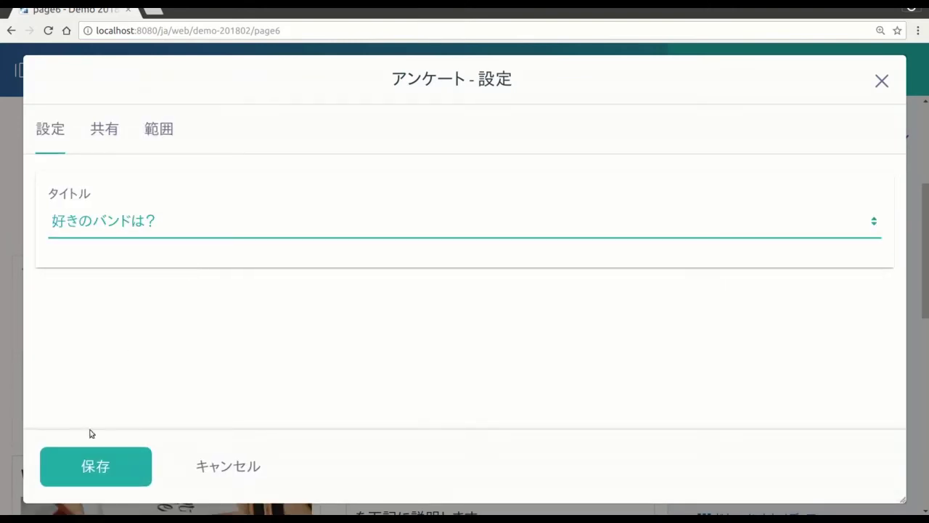
pyautogui.click(105, 472)
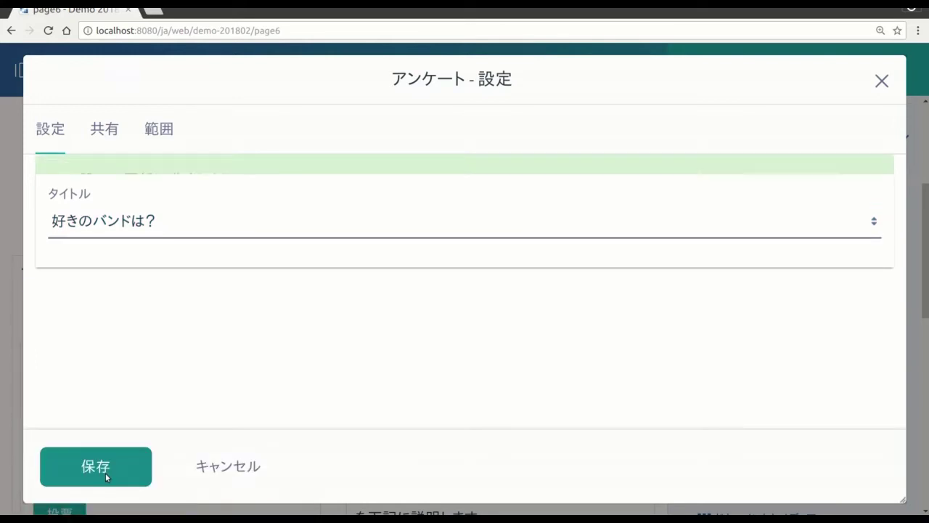
pyautogui.click(882, 81)
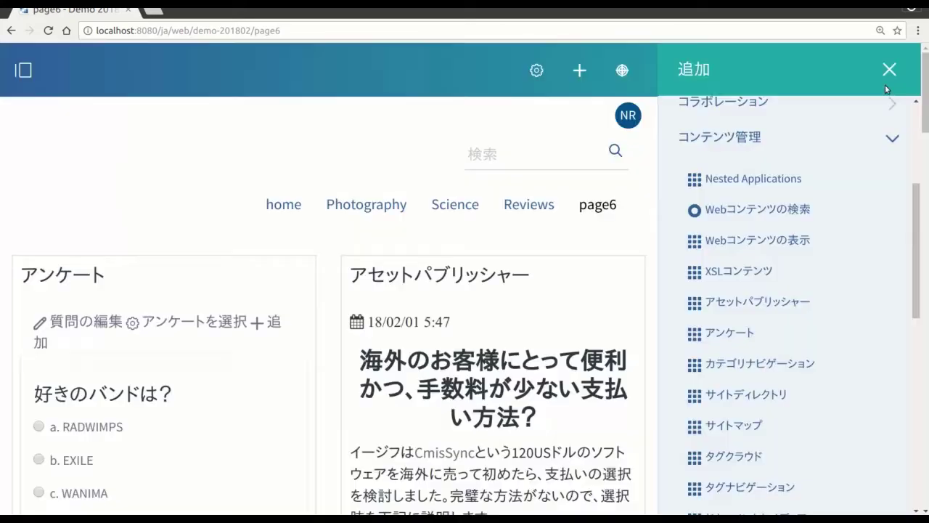
# - Add the サイトマップ application above the アセットパブリッシャー article in the right column of page6
pyautogui.scroll(-3, 539, 308)
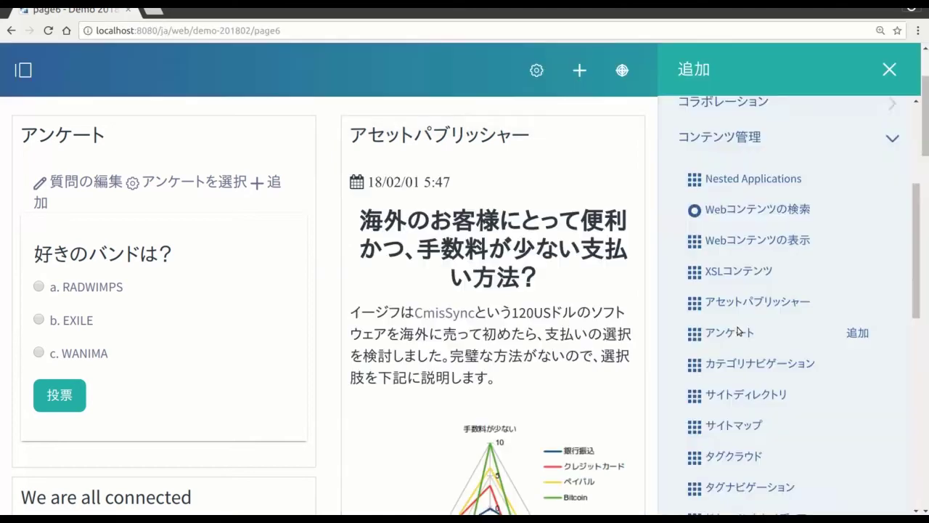
pyautogui.scroll(-2, 744, 334)
pyautogui.moveTo(748, 327); pyautogui.dragTo(477, 172)
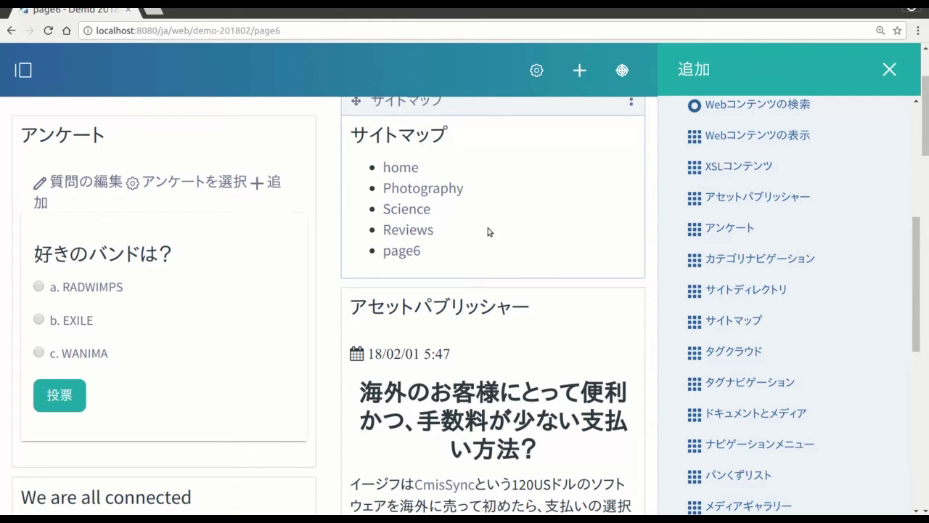
# - Add the IFrame application from the サンプル category above the サイトマップ in the right column
pyautogui.scroll(-6, 778, 332)
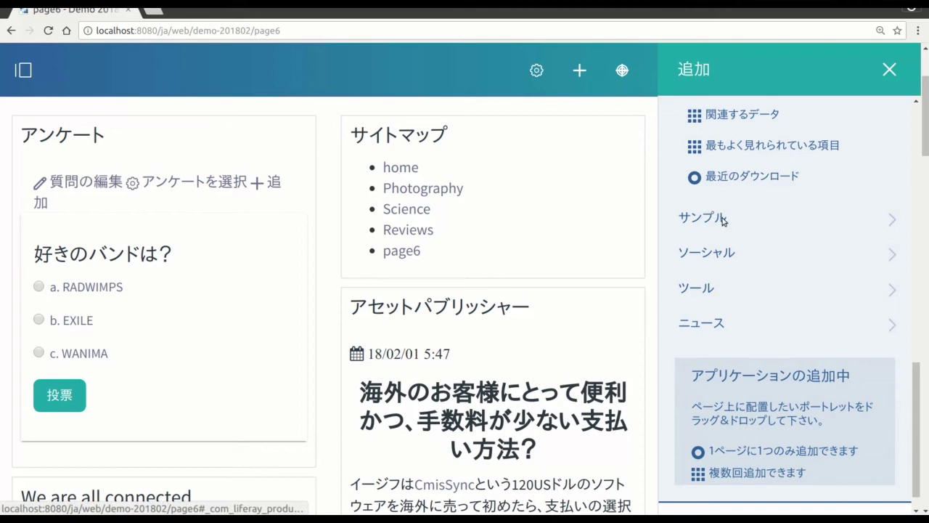
pyautogui.click(723, 219)
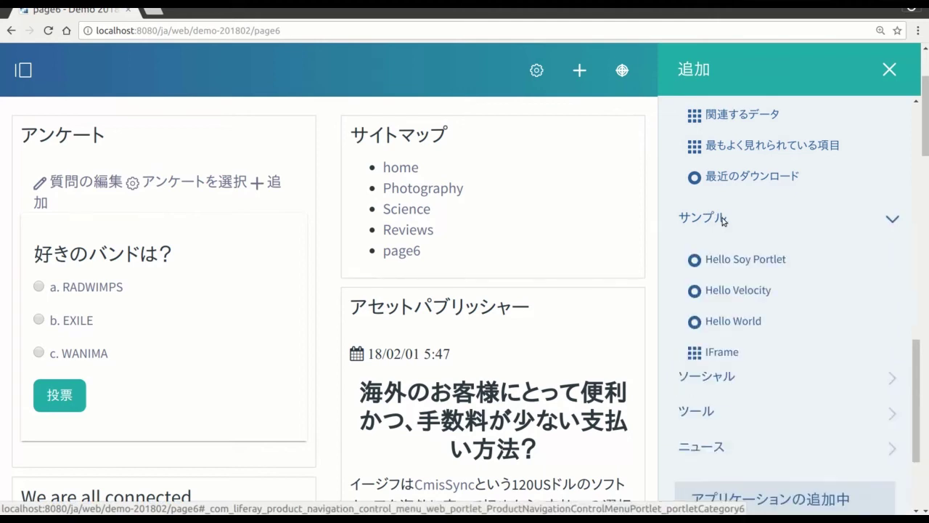
pyautogui.moveTo(722, 352); pyautogui.dragTo(450, 152)
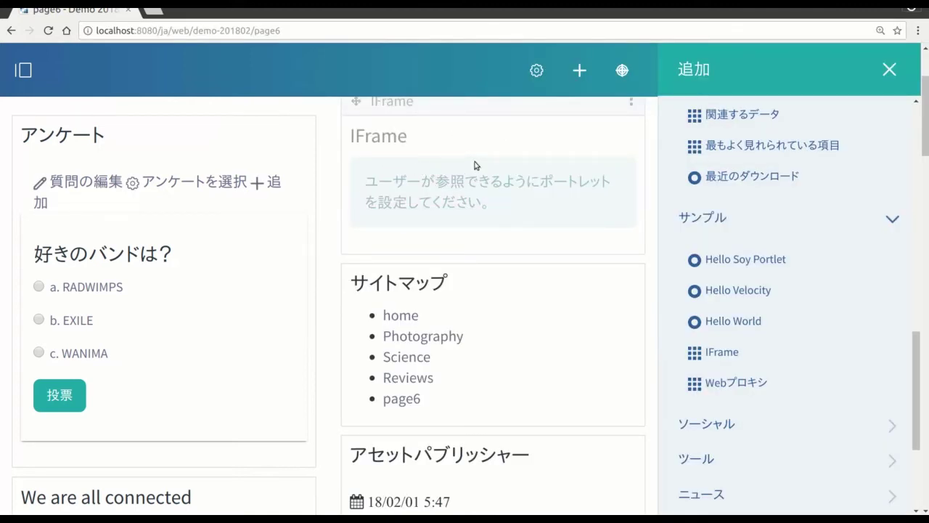
# - Add the お知らせ application from the ニュース category above the アンケート in the left column
pyautogui.scroll(-3, 671, 247)
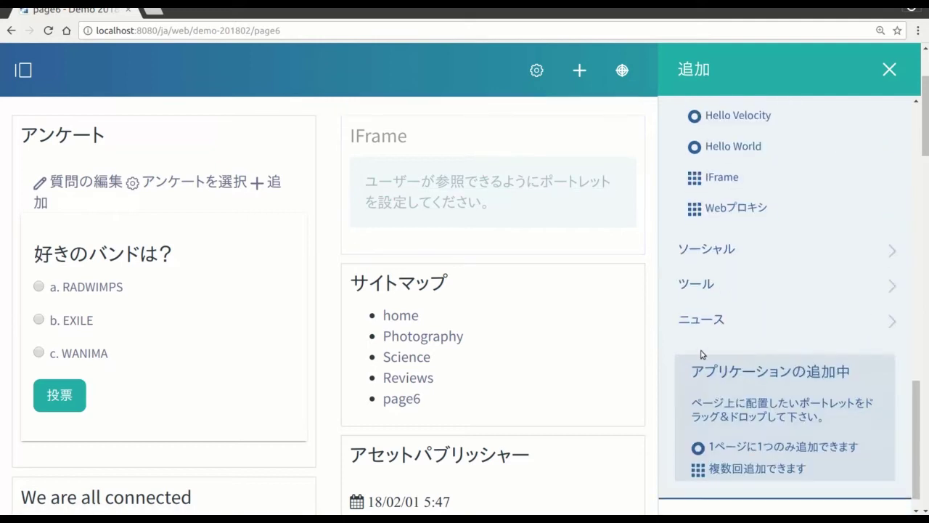
pyautogui.click(711, 321)
pyautogui.moveTo(737, 394); pyautogui.dragTo(177, 160)
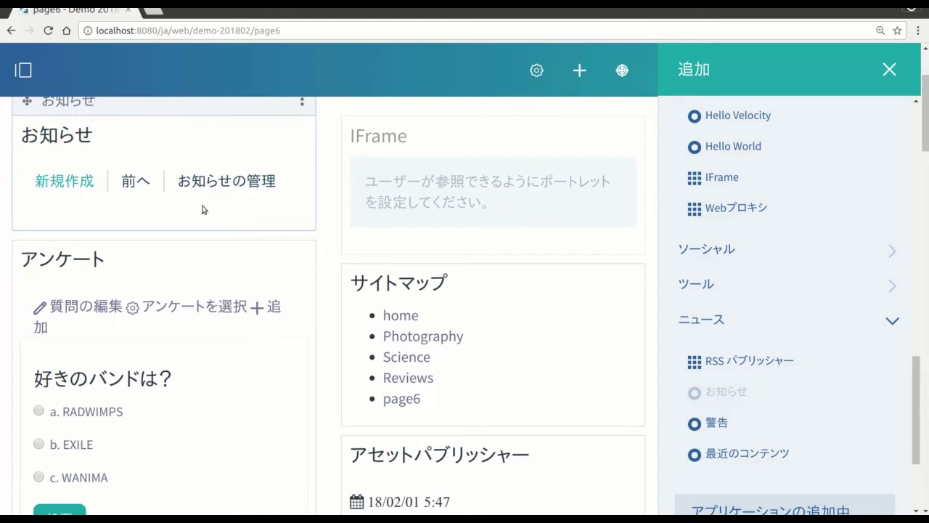
# - Review the applications placed in both columns of page6 and close the 追加 panel
pyautogui.scroll(1, 491, 271)
pyautogui.scroll(-4, 492, 271)
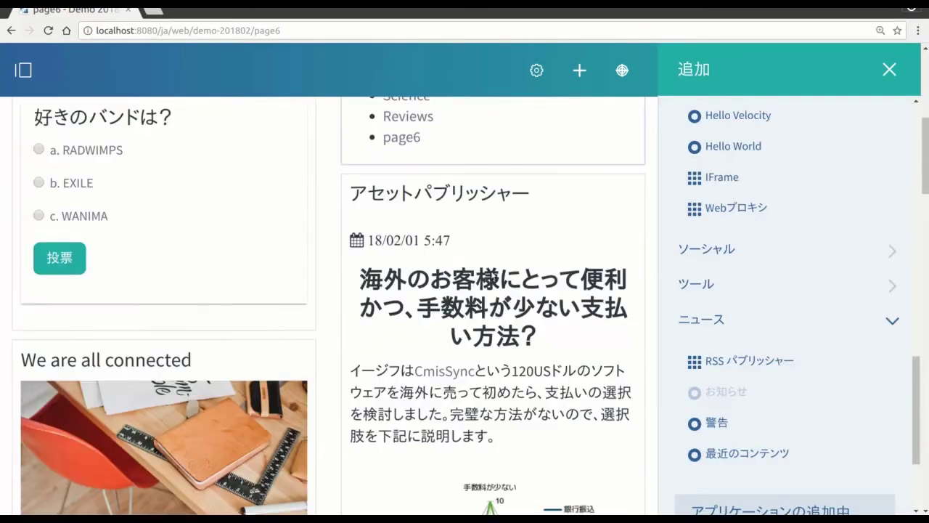
pyautogui.scroll(-1, 492, 274)
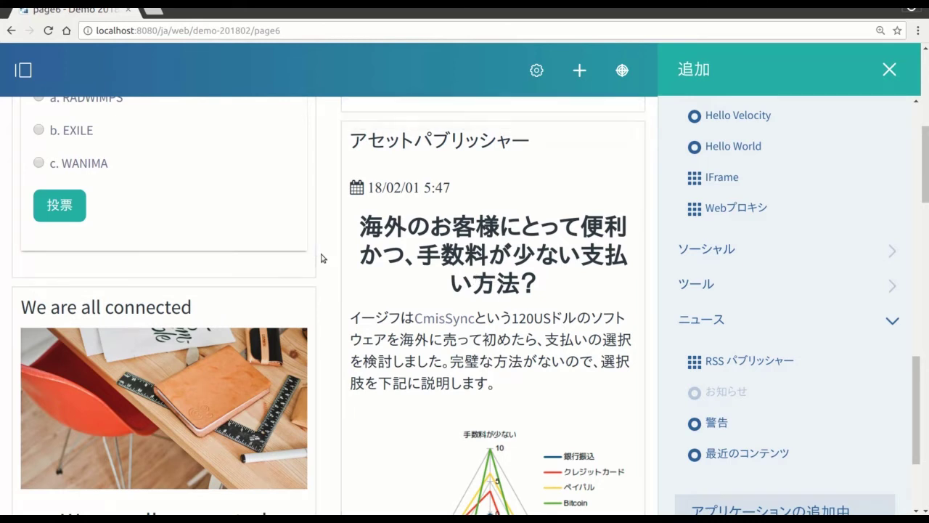
pyautogui.scroll(5, 322, 263)
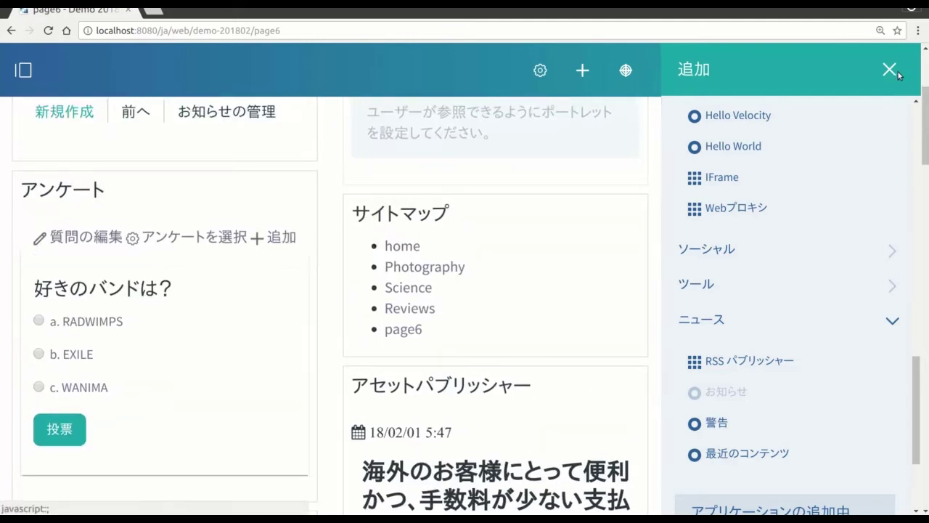
pyautogui.click(889, 70)
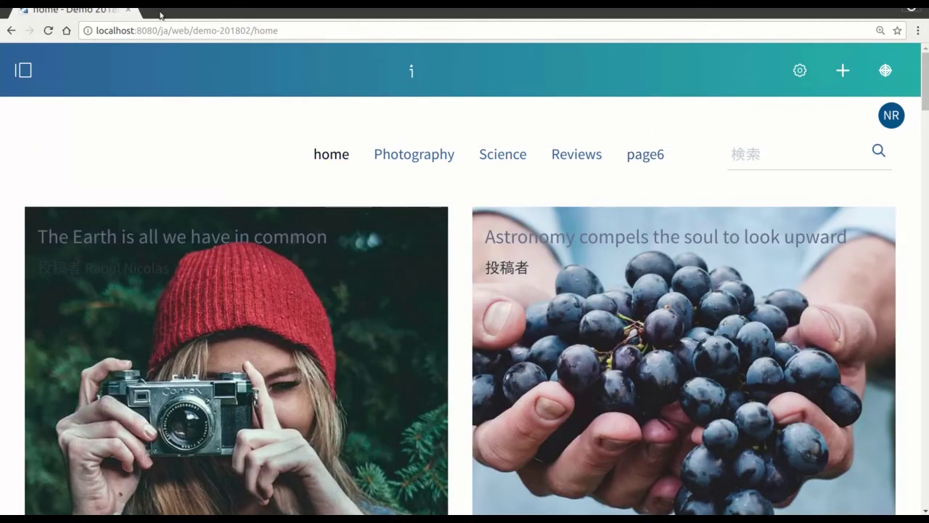
# - Open the site's home page in a second browser tab, keeping the first tab for comparison
pyautogui.click(154, 11)
pyautogui.click(68, 33)
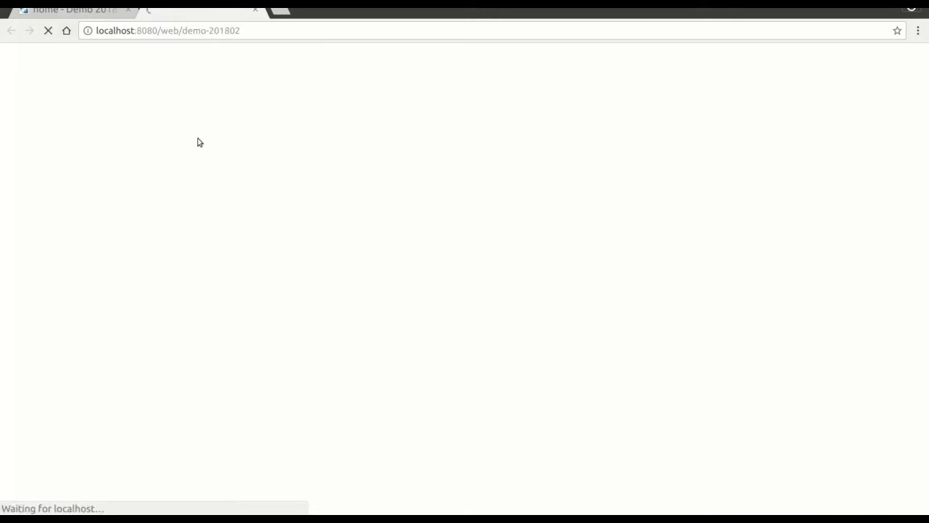
pyautogui.click(99, 12)
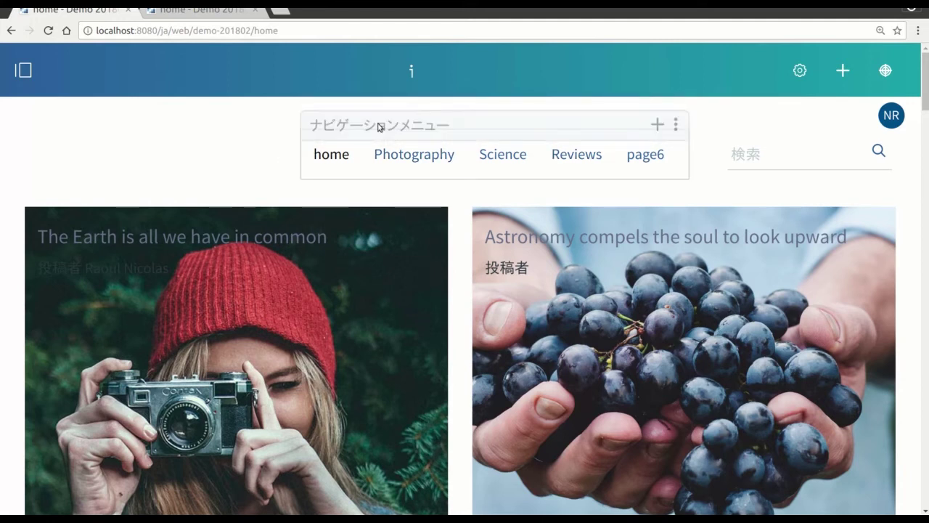
pyautogui.click(190, 16)
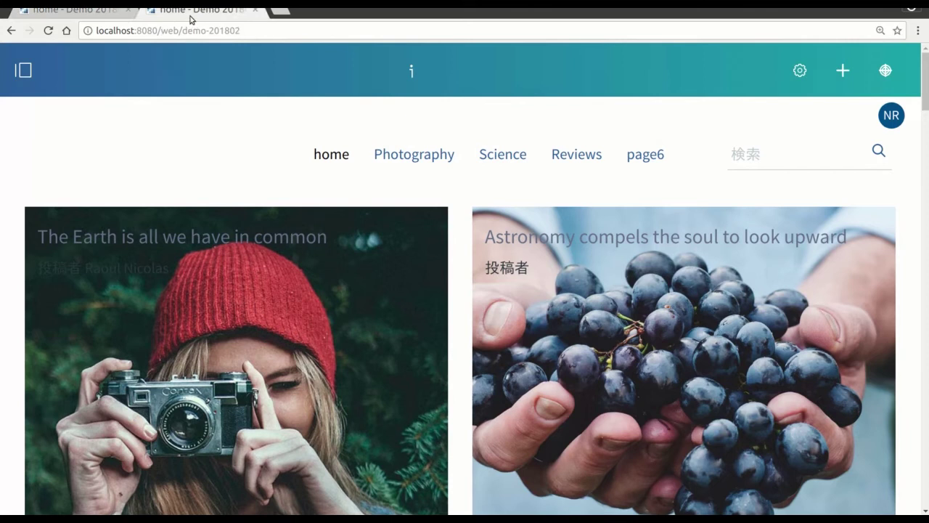
# - Show the site administration menu and open the 設定 page for the site's 公開ページ
pyautogui.click(23, 70)
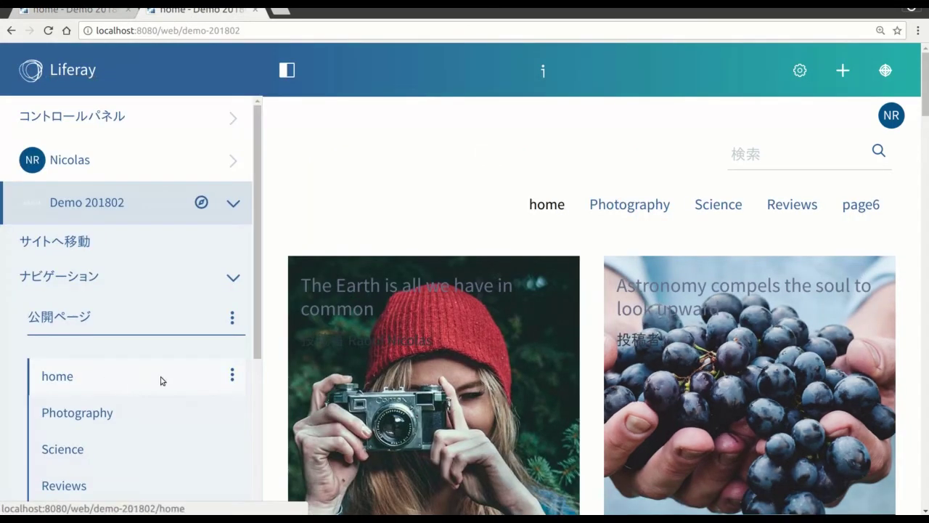
pyautogui.scroll(-3, 162, 380)
pyautogui.click(232, 145)
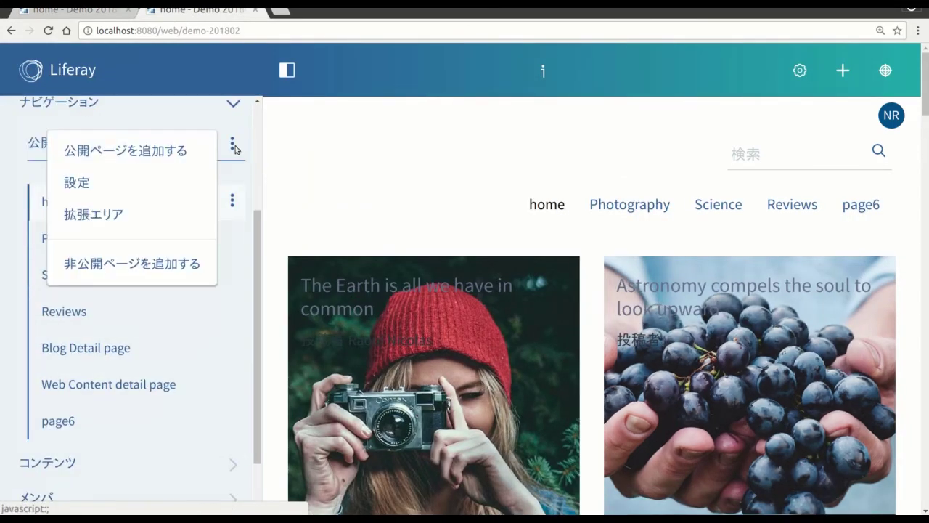
pyautogui.click(101, 189)
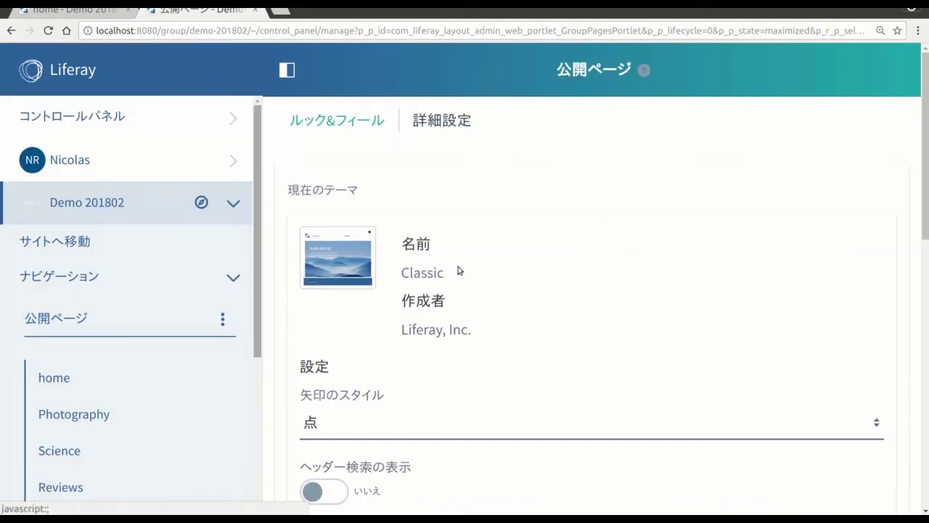
# - Change the theme of the public pages to Demo 201802 and save the settings
pyautogui.scroll(-3, 529, 324)
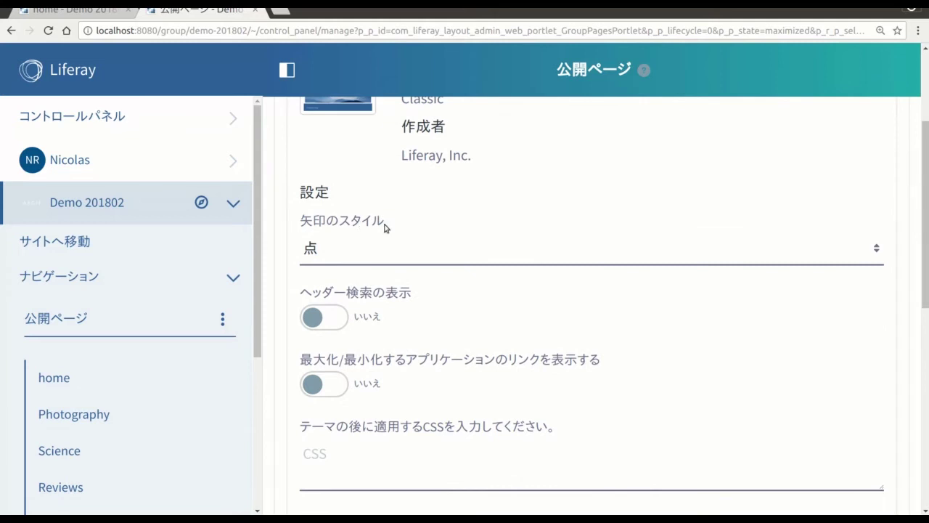
pyautogui.scroll(-3, 384, 228)
pyautogui.click(359, 309)
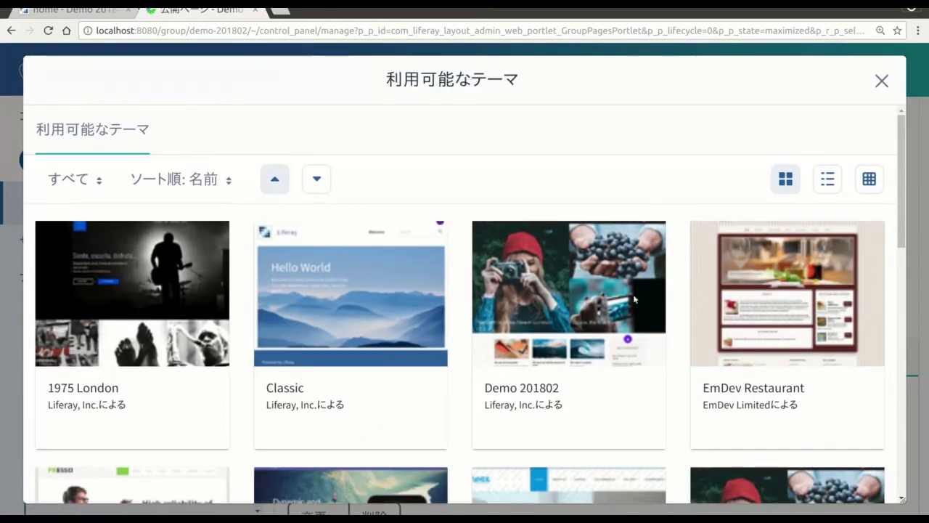
pyautogui.click(576, 303)
pyautogui.scroll(-3, 446, 361)
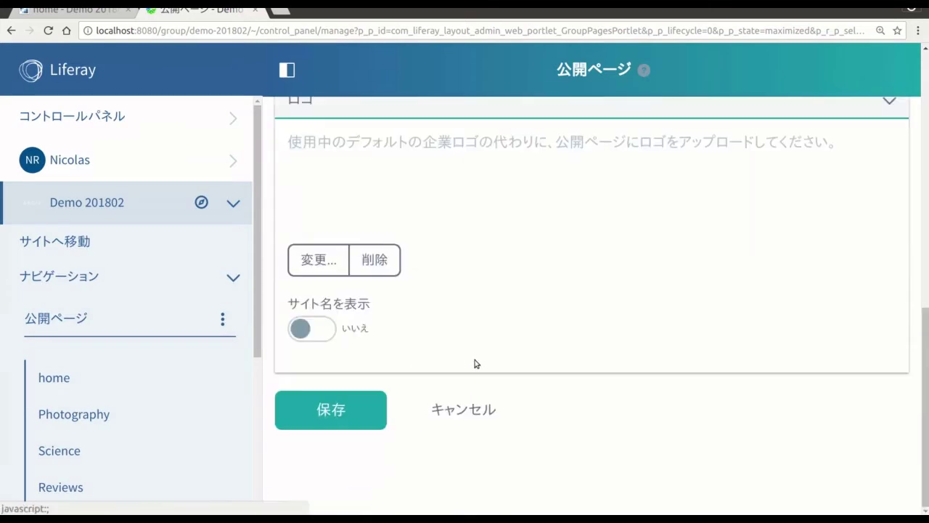
pyautogui.click(355, 413)
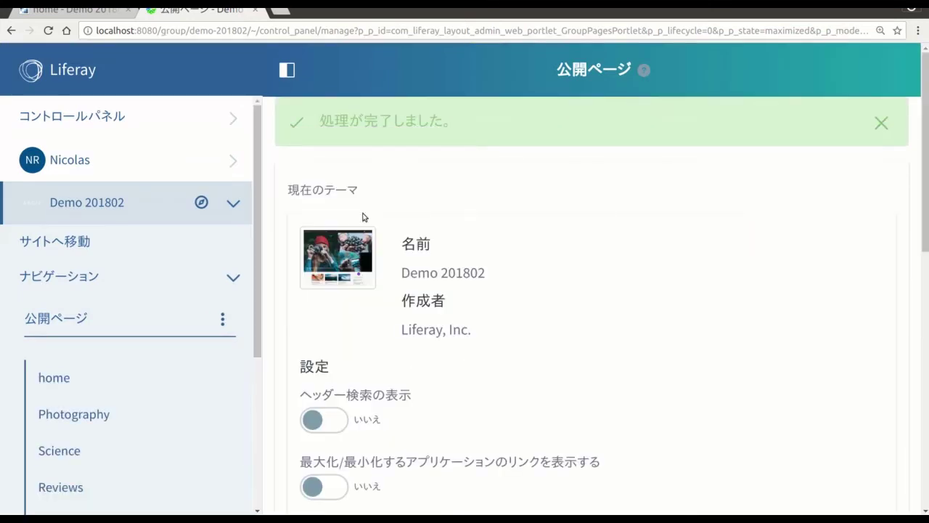
# - Open the home page, hide the site administration menu, and compare the themed page with the first tab, including its footer
pyautogui.click(66, 31)
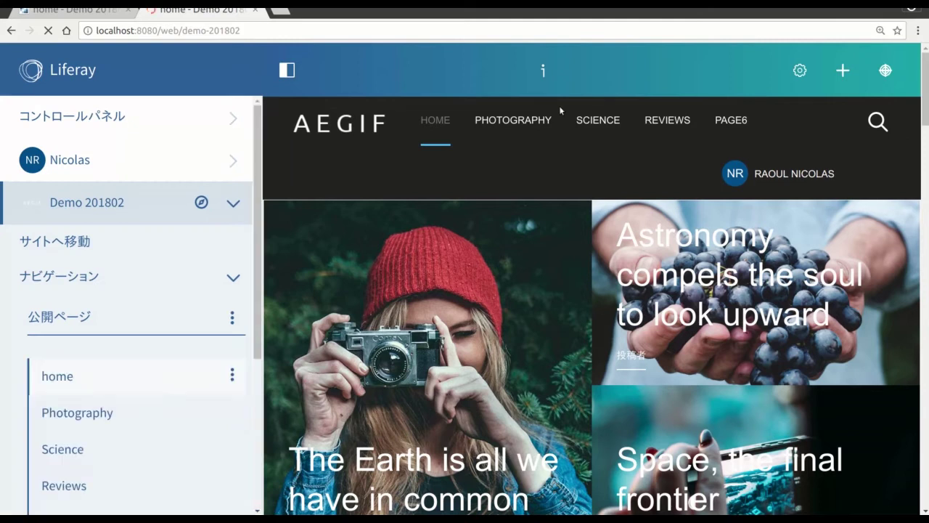
pyautogui.click(288, 69)
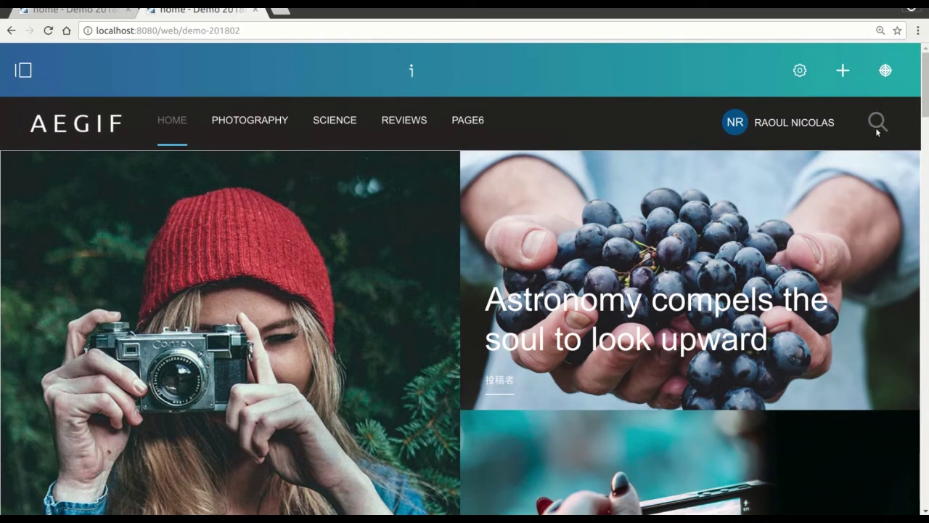
pyautogui.press('F5')
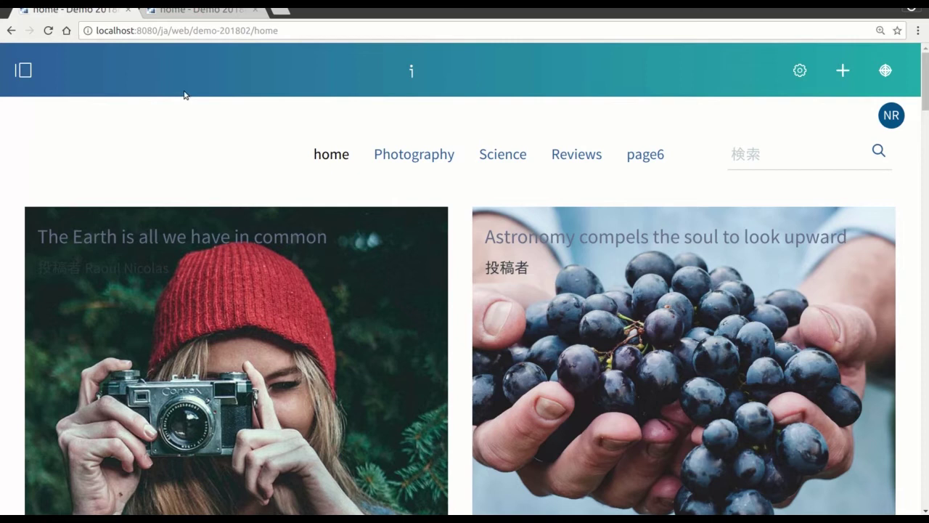
pyautogui.click(195, 13)
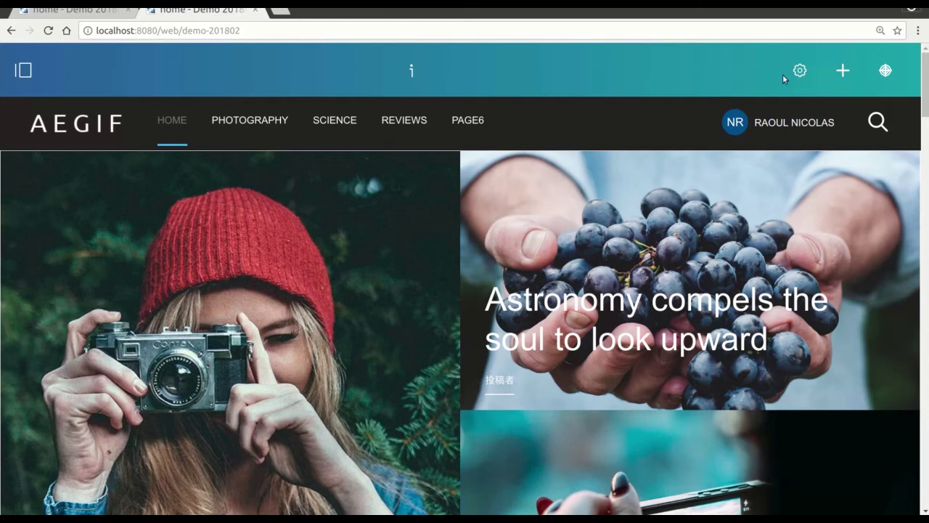
pyautogui.moveTo(925, 82); pyautogui.dragTo(920, 483)
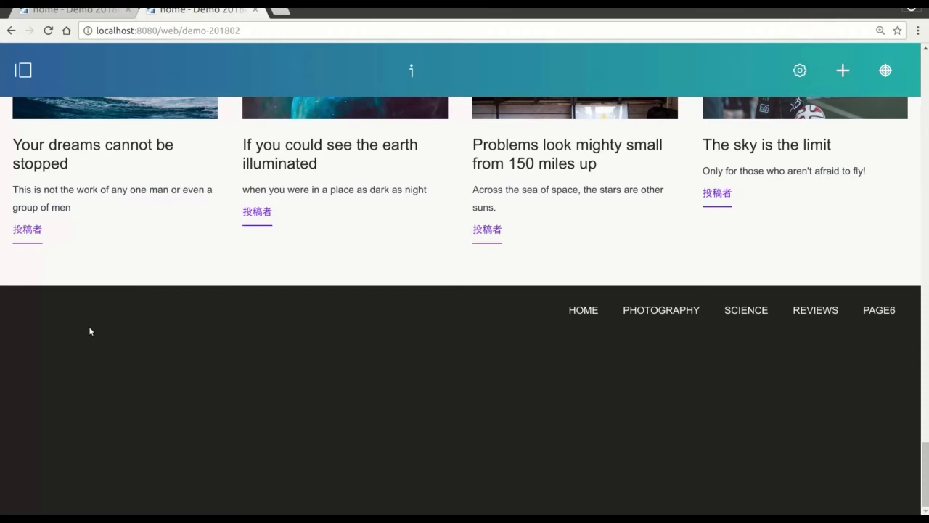
# - Switch to the file manager and open footer.ftl from the templates folder of the demo-201802-theme source
pyautogui.hotkey('alt', 'Tab')
pyautogui.hotkey('alt', 'Tab')
pyautogui.hotkey('alt', 'Tab')
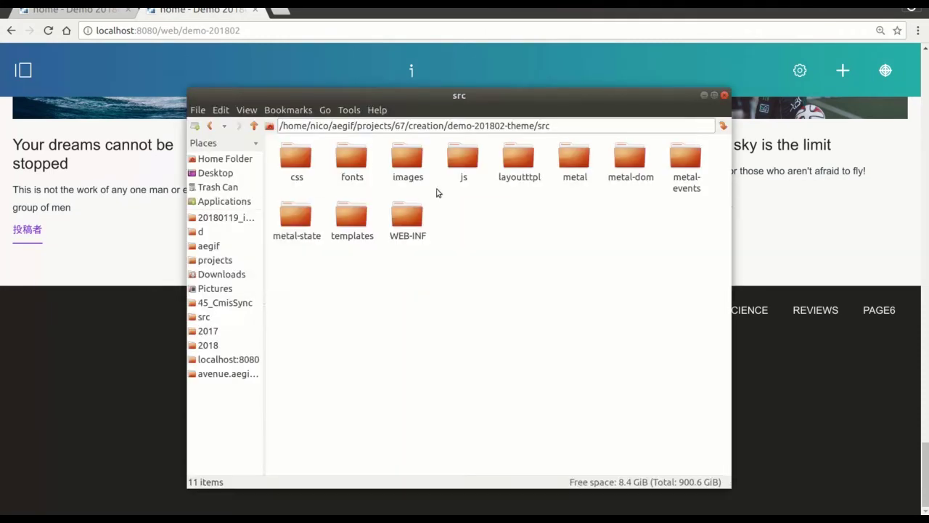
pyautogui.doubleClick(353, 222)
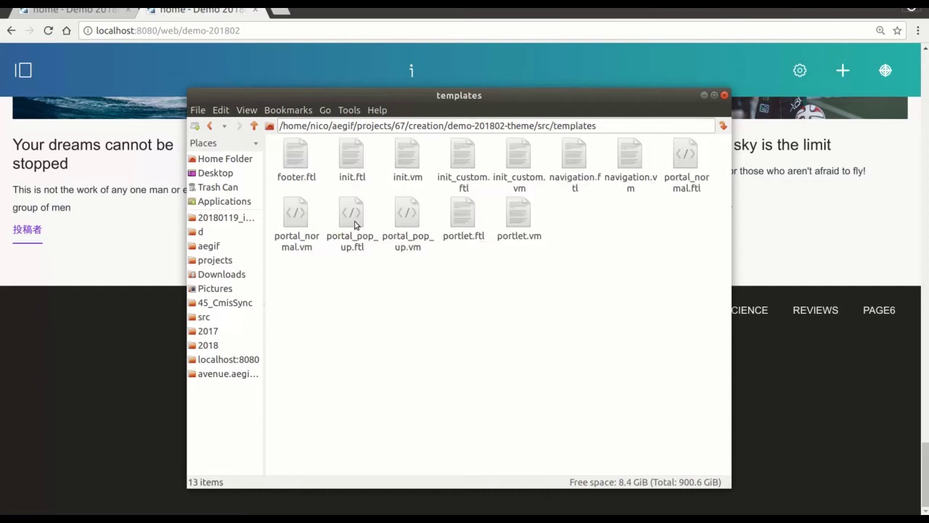
pyautogui.doubleClick(304, 166)
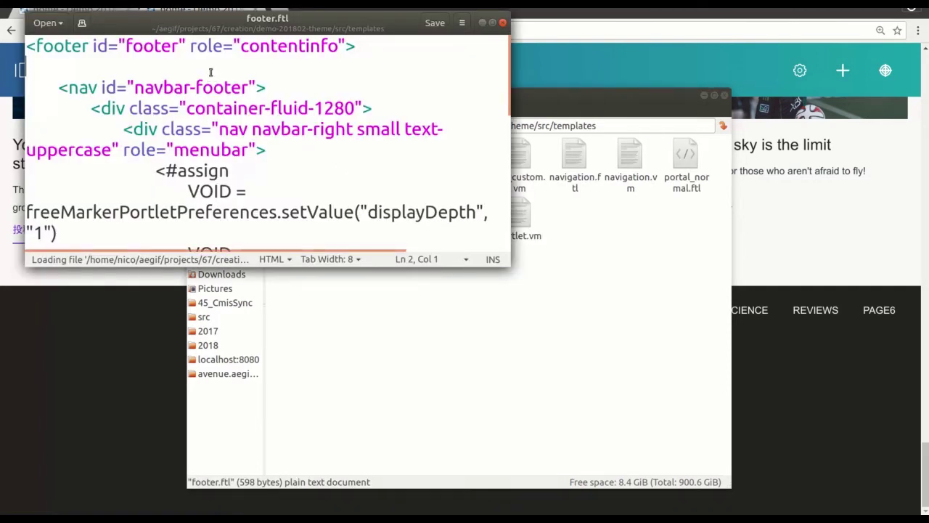
# - Add the text Copyright 2018 on the empty line below the opening footer tag and save footer.ftl
pyautogui.write('Copy')
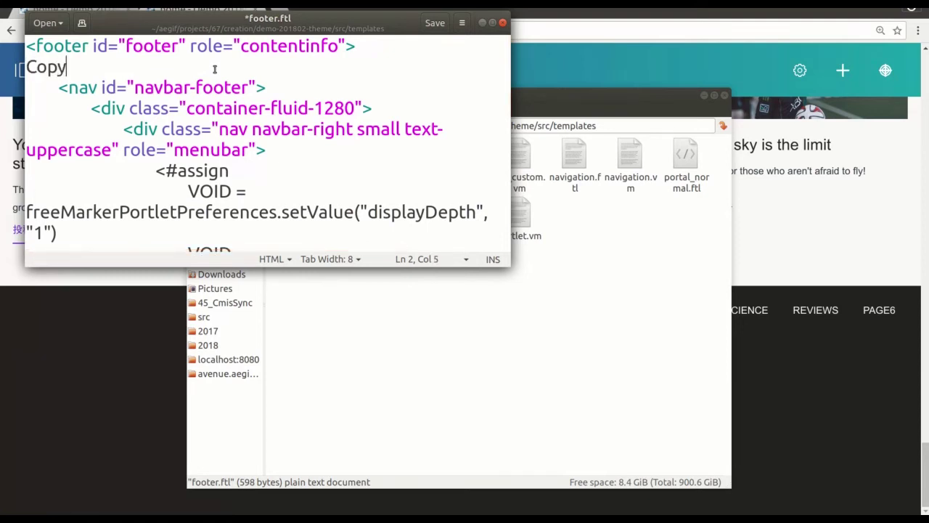
pyautogui.write('right 2018')
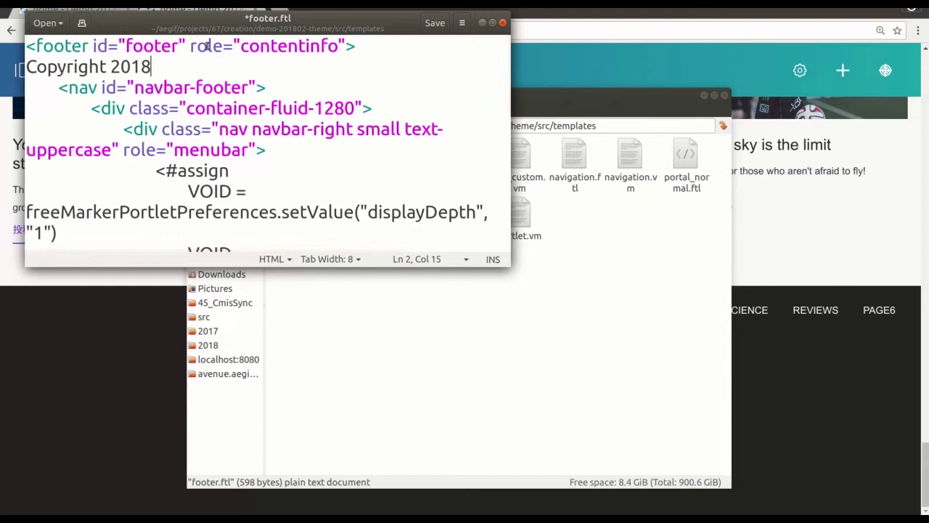
pyautogui.hotkey('ctrl', 's')
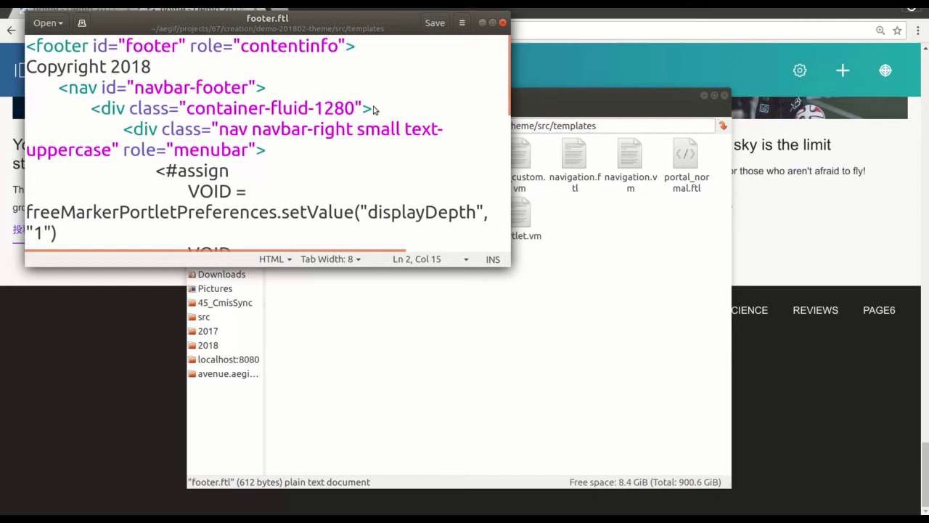
# - Switch to the Firefox window and look through the Restaurant site's home page down to its footer
pyautogui.hotkey('alt', 'Tab')
pyautogui.press('Tab')
pyautogui.press('Tab')
pyautogui.press('Tab')
pyautogui.press('Tab')
pyautogui.press('Tab')
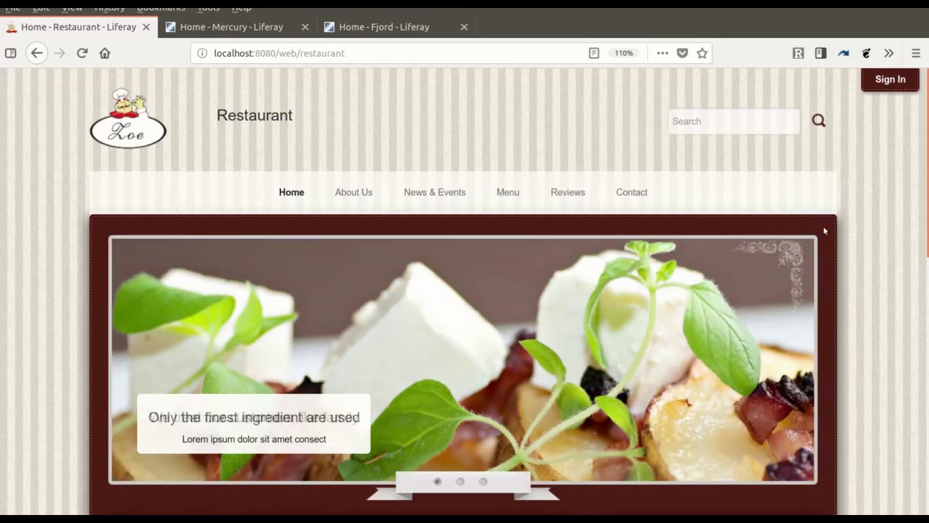
pyautogui.scroll(-8, 884, 233)
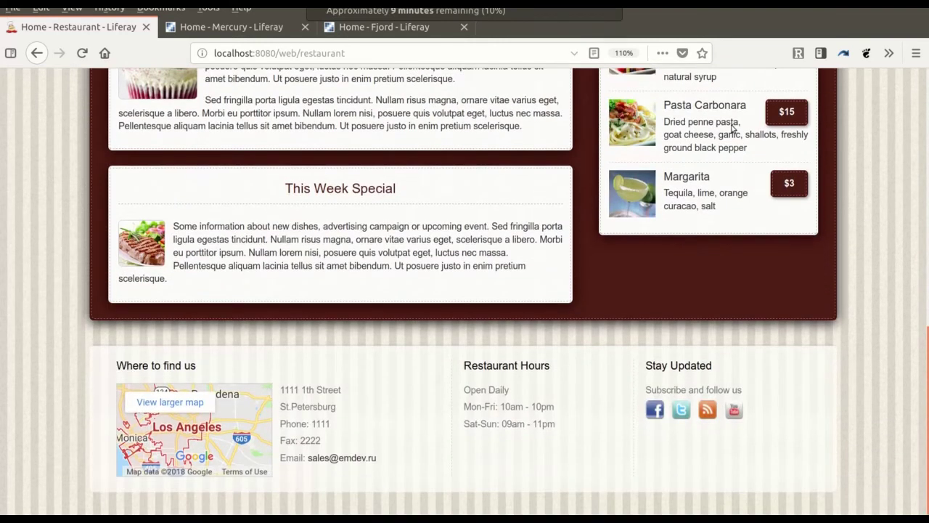
# - View the Mercury site's home page, including its About Us, Service and Our Projects sections
pyautogui.click(247, 34)
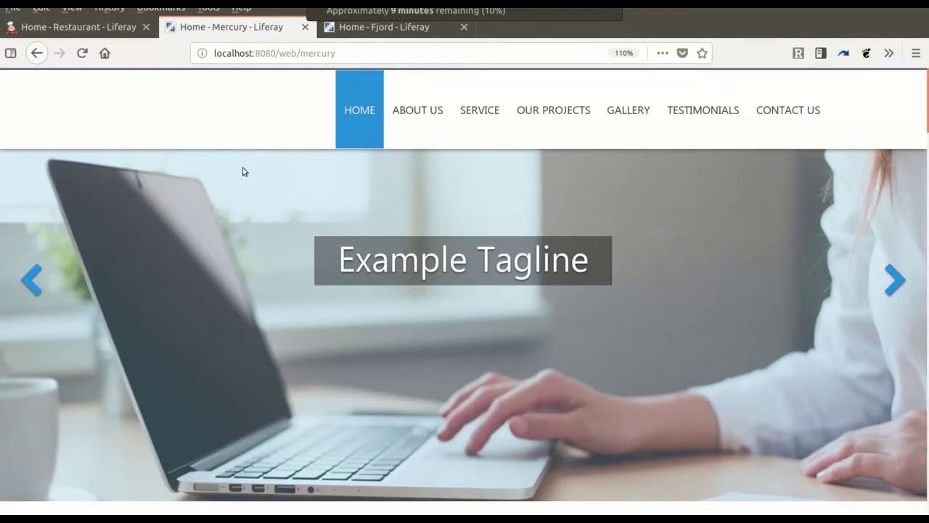
pyautogui.scroll(-5, 243, 171)
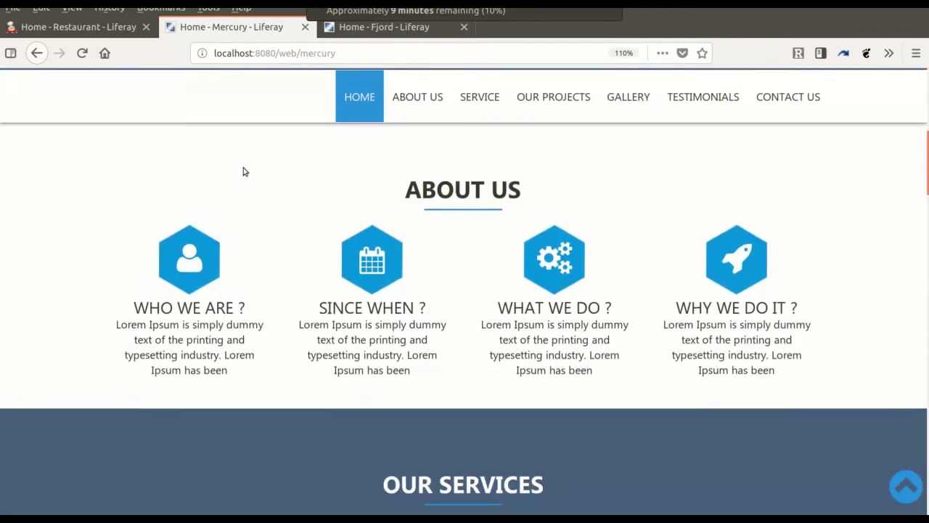
pyautogui.scroll(-2, 244, 171)
pyautogui.click(494, 98)
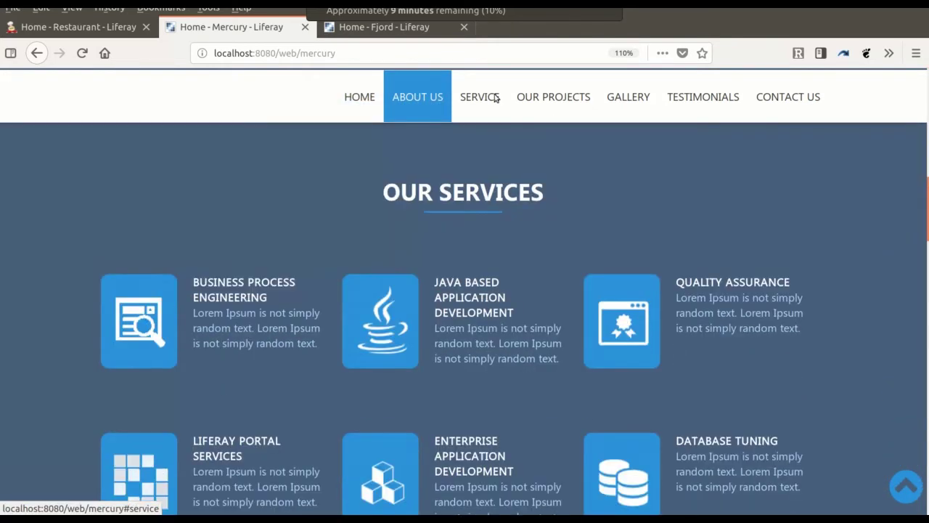
pyautogui.click(556, 97)
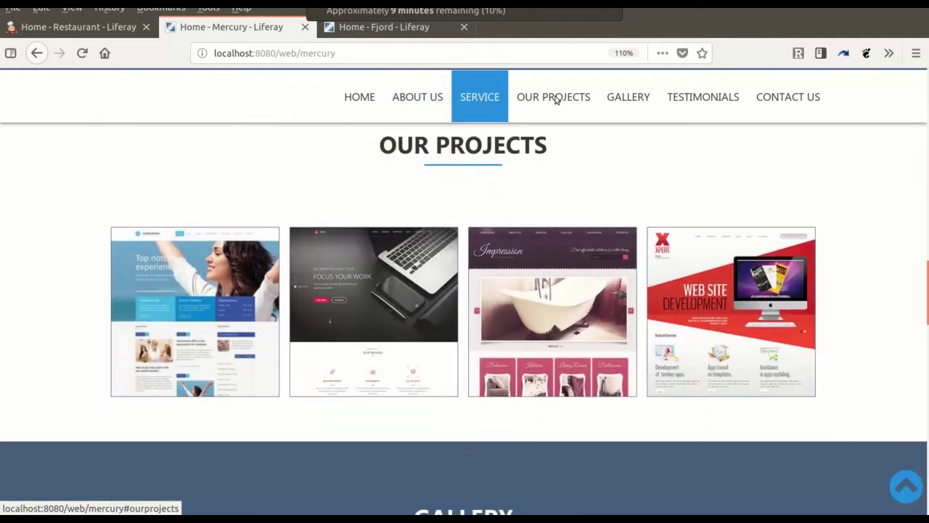
# - View the Fjord site's home page from the opening banner through its features section
pyautogui.click(413, 30)
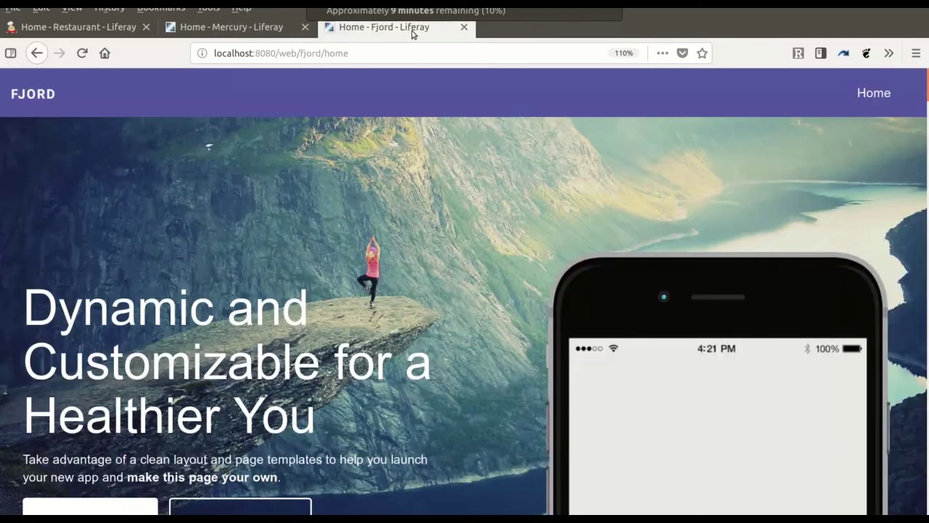
pyautogui.scroll(-10, 418, 258)
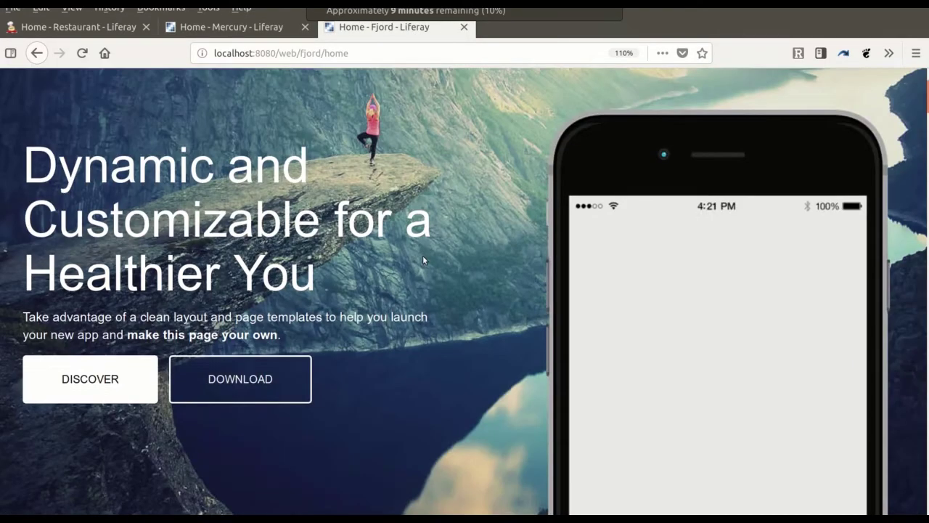
pyautogui.scroll(-10, 429, 263)
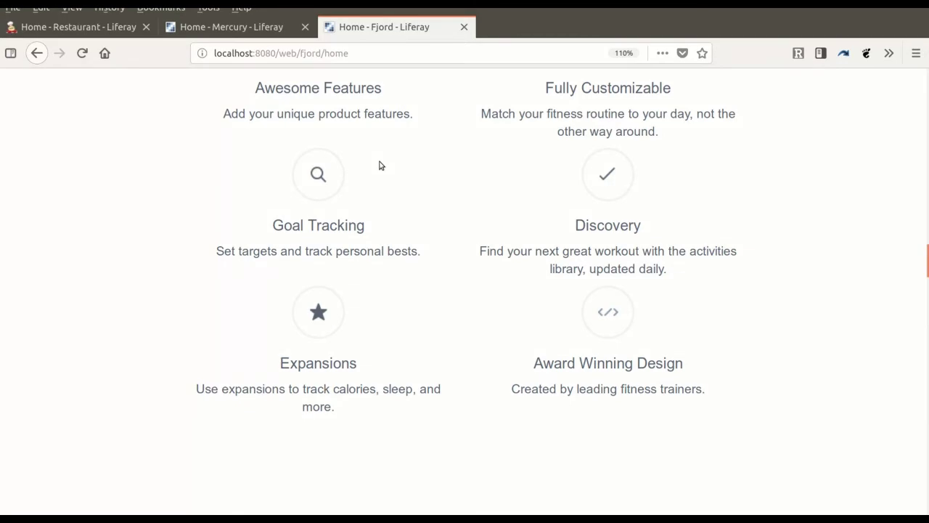
# - Switch back to the Demo 201802 home page in Chrome, reload it, and check the footer for the copyright text
pyautogui.hotkey('alt', 'Tab')
pyautogui.hotkey('alt', 'Tab')
pyautogui.hotkey('alt', 'Tab')
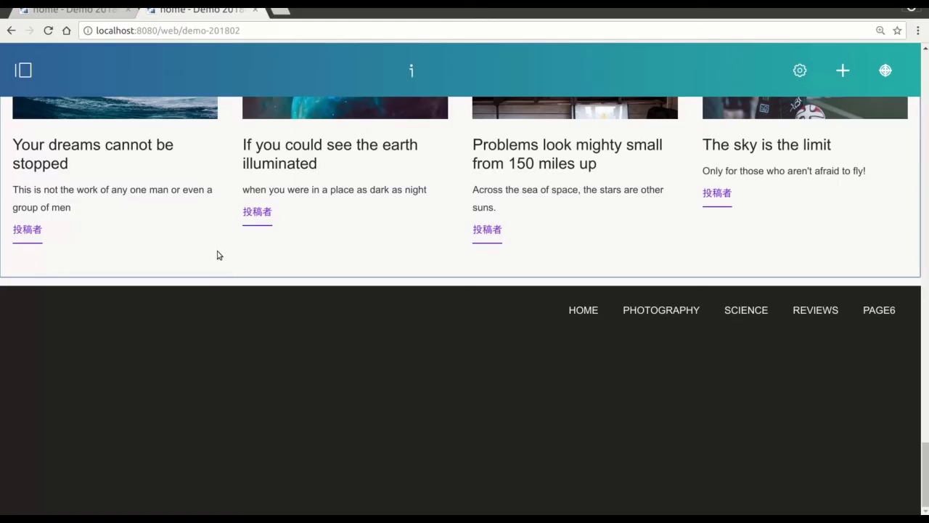
pyautogui.press('F5')
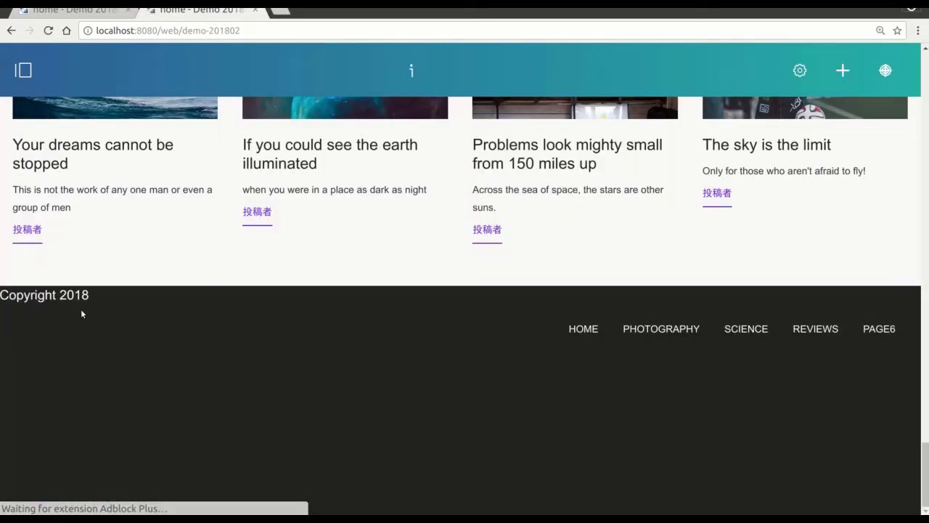
pyautogui.moveTo(2, 296); pyautogui.dragTo(73, 296)
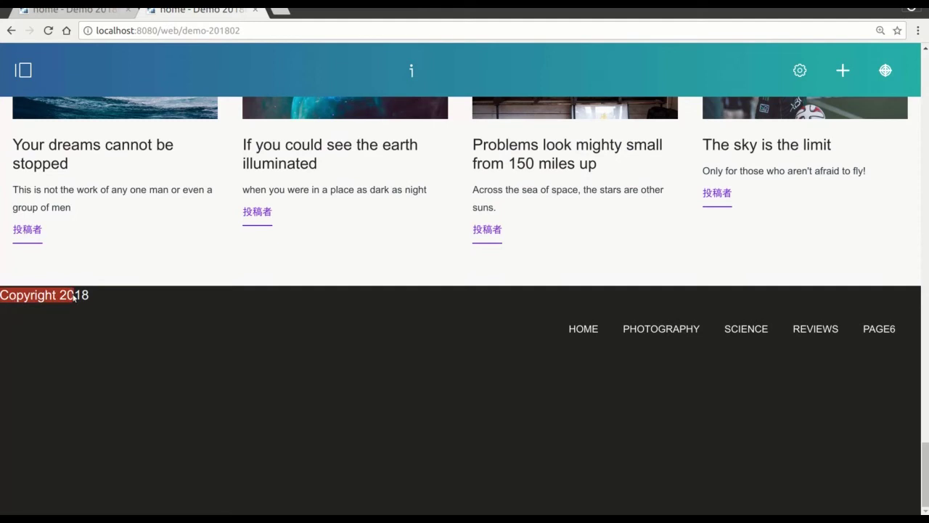
pyautogui.click(137, 303)
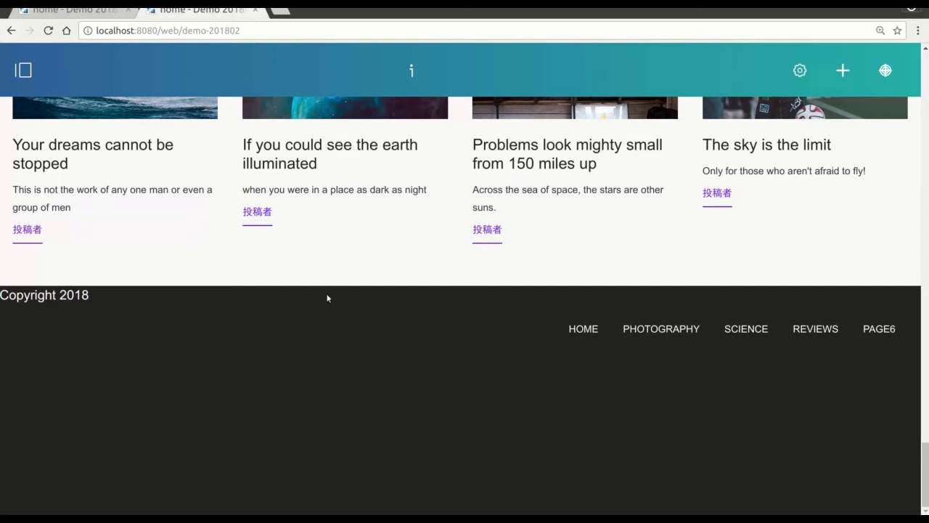
# - Open the page simulation for the home page and preview it at the タブレット and モバイル screen sizes
pyautogui.scroll(8, 333, 283)
pyautogui.scroll(15, 331, 279)
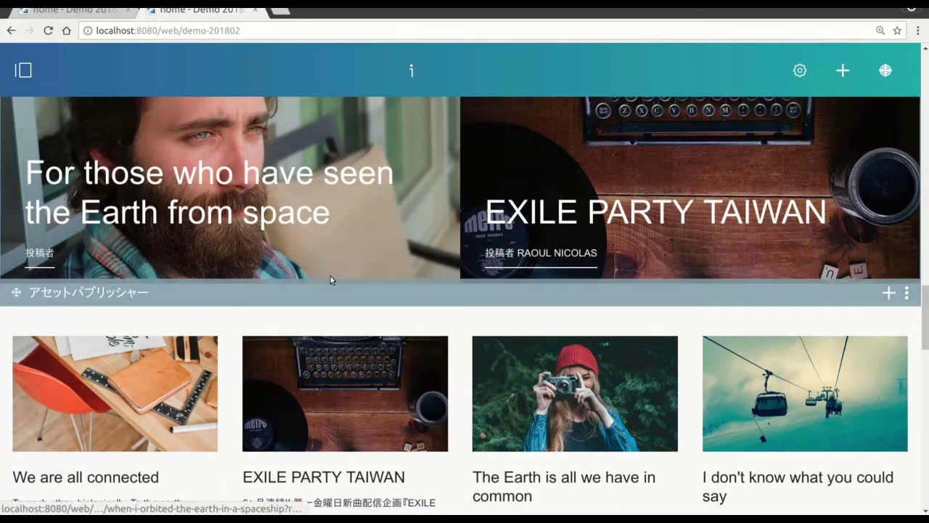
pyautogui.scroll(15, 331, 275)
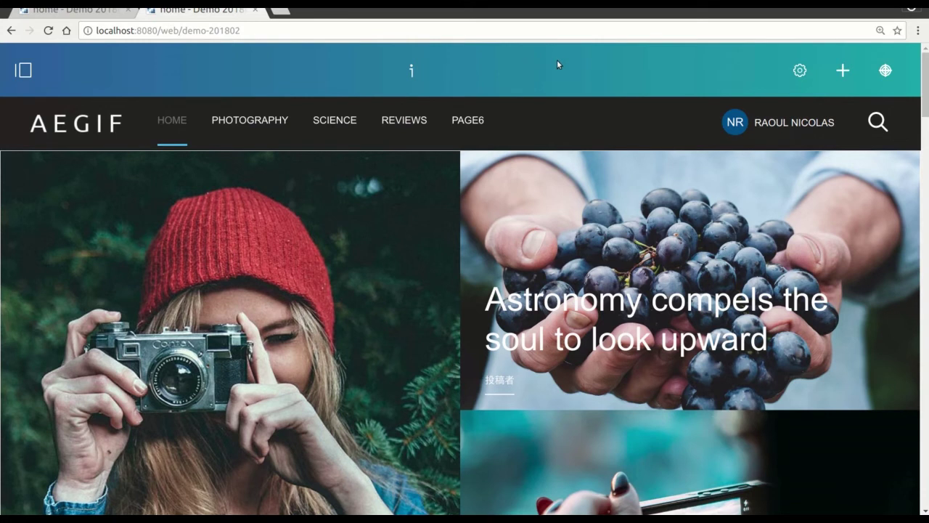
pyautogui.click(887, 72)
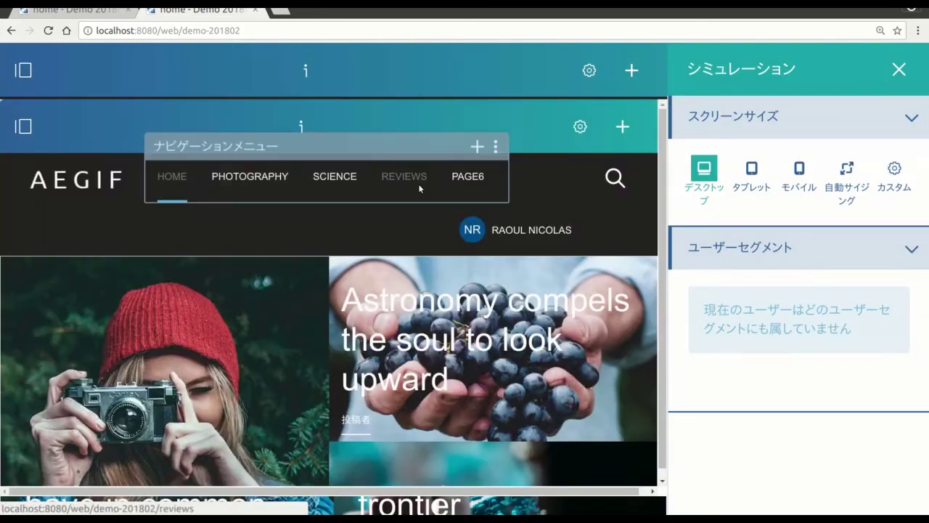
pyautogui.click(752, 171)
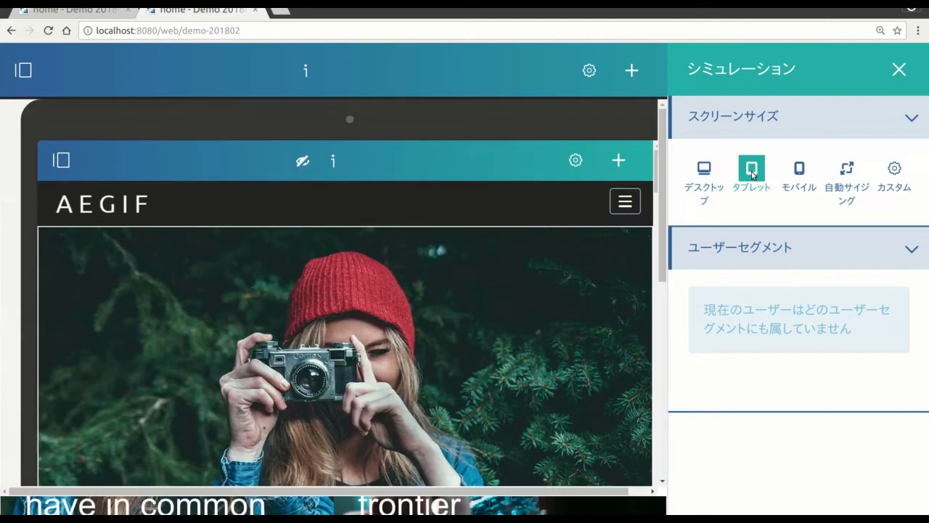
pyautogui.click(801, 178)
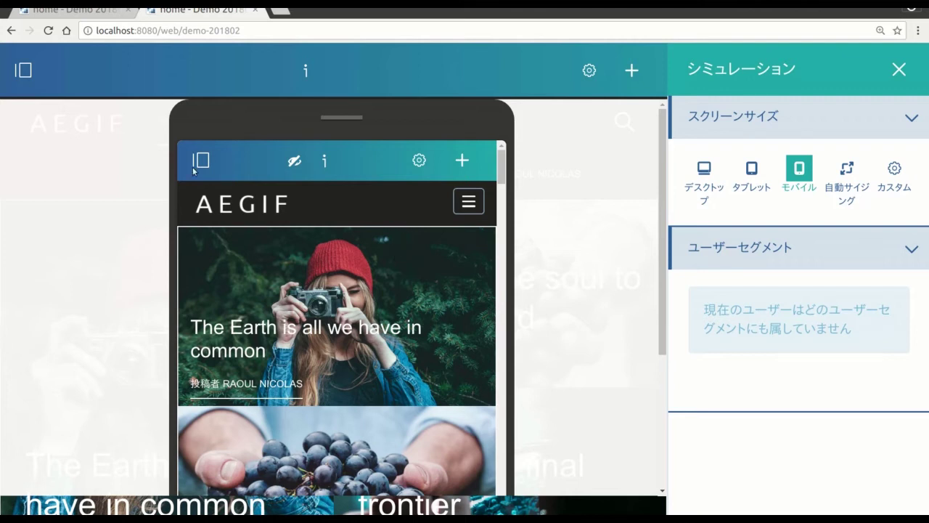
# - Reload the home page in the first browser tab to show the new theme, and return to the simulation tab
pyautogui.click(76, 12)
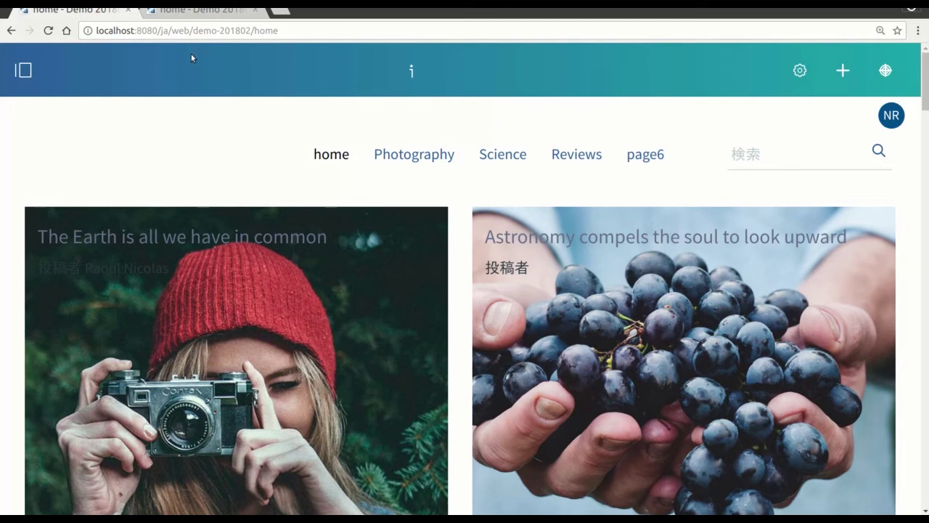
pyautogui.press('F5')
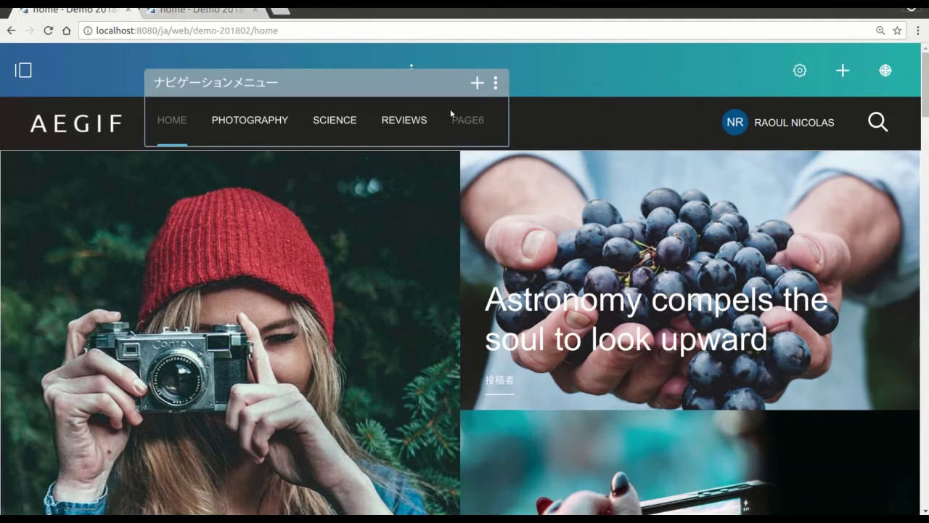
pyautogui.click(193, 10)
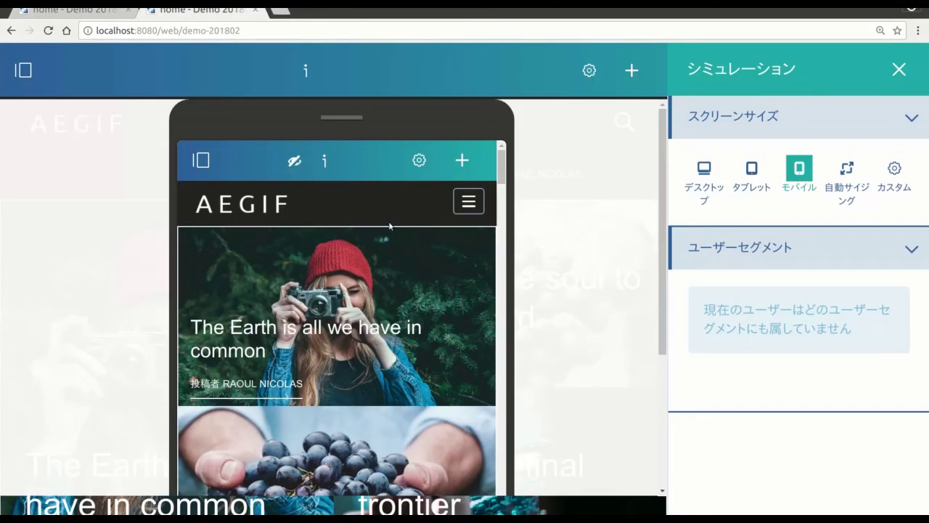
# - Expand and collapse the navigation menu in the モバイル preview, compare it with the desktop page, and look through the mobile layout
pyautogui.click(469, 202)
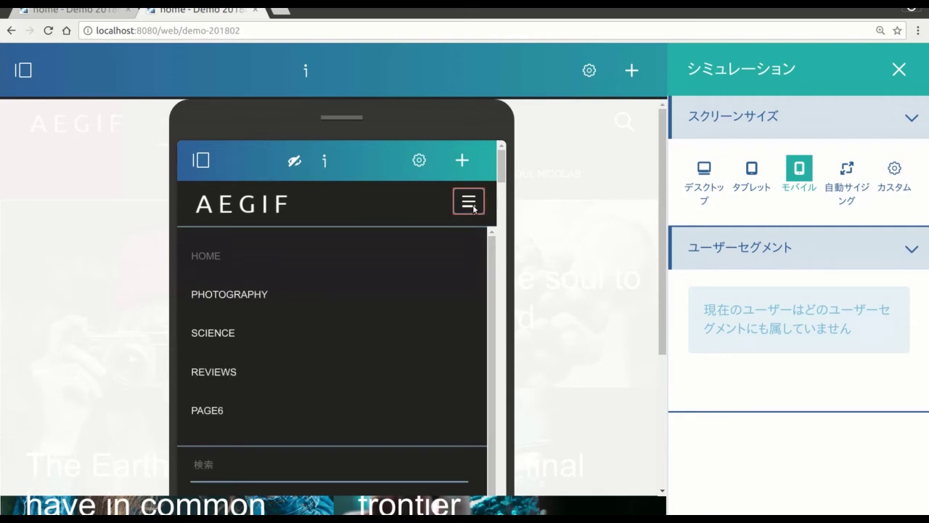
pyautogui.click(469, 202)
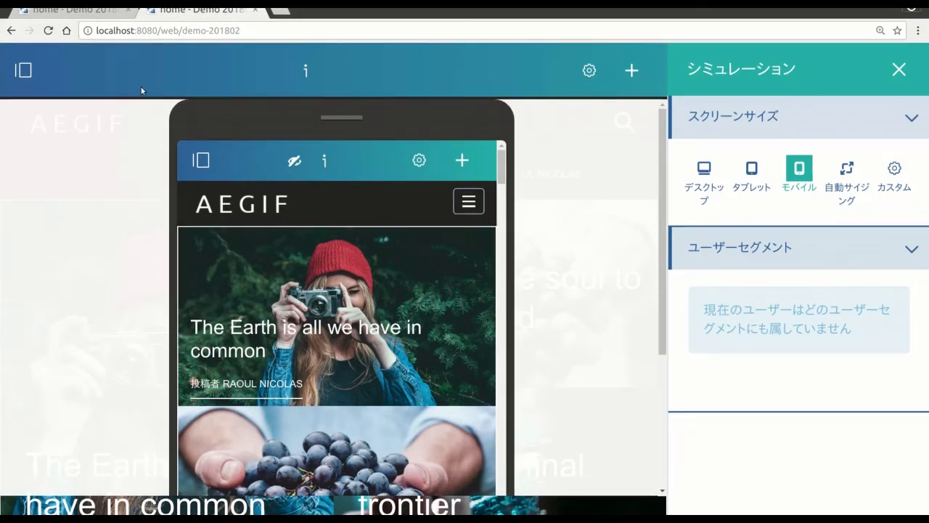
pyautogui.click(91, 10)
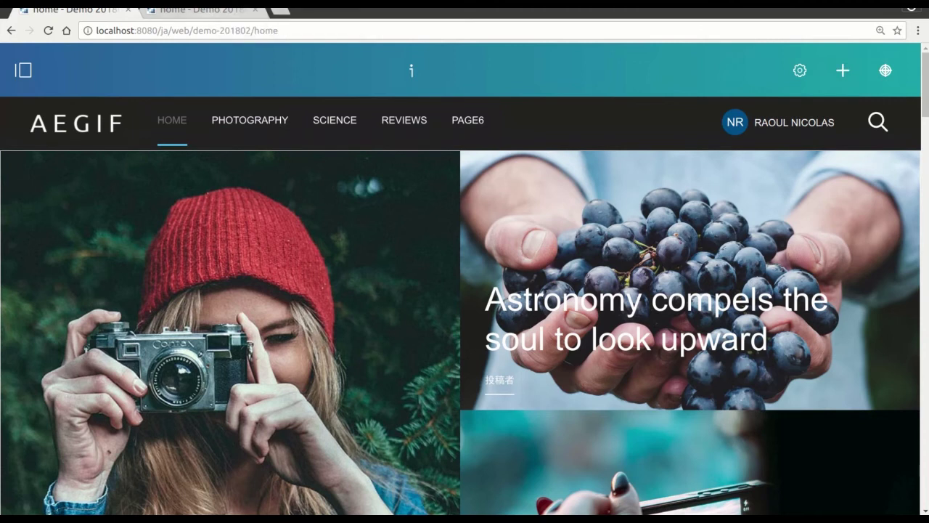
pyautogui.click(203, 10)
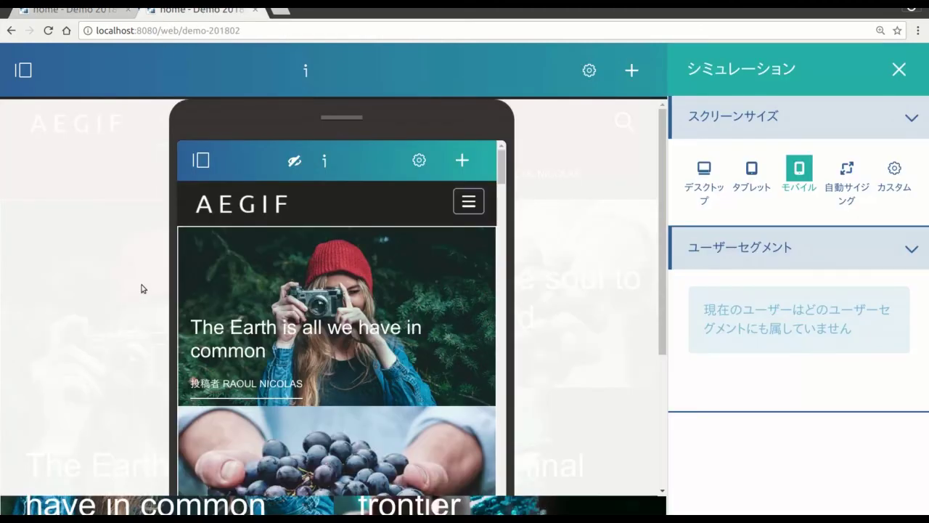
pyautogui.scroll(-5, 260, 383)
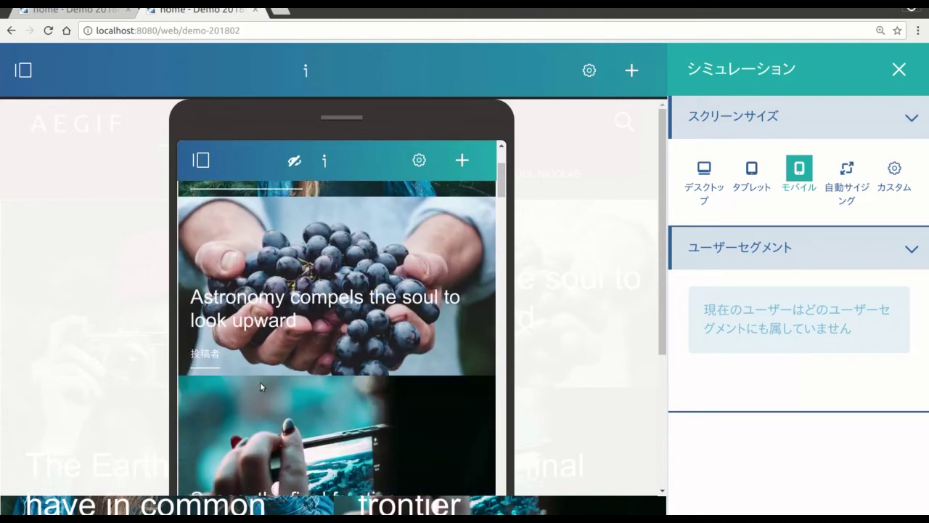
pyautogui.scroll(3, 260, 383)
pyautogui.scroll(2, 260, 382)
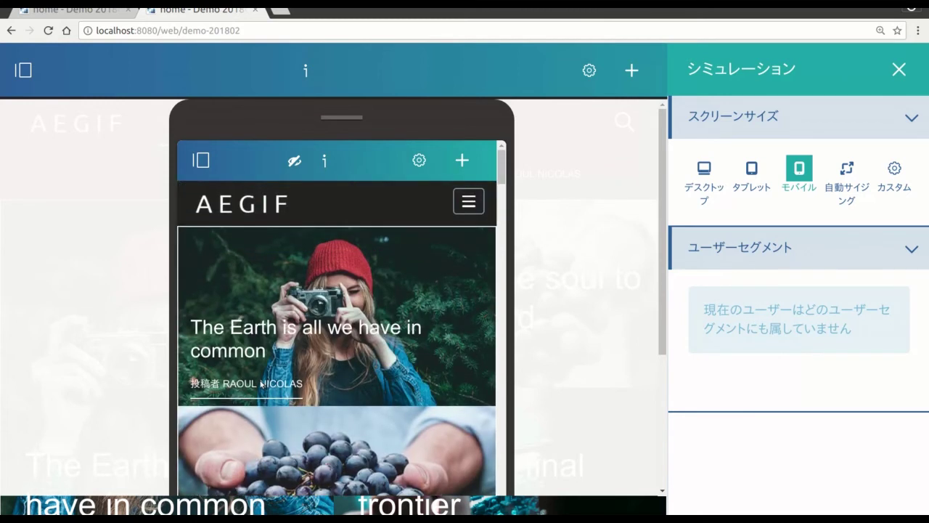
# - Close the simulation tab, show the site administration menu, and open the new page form with 非公開ページを追加する
pyautogui.click(254, 10)
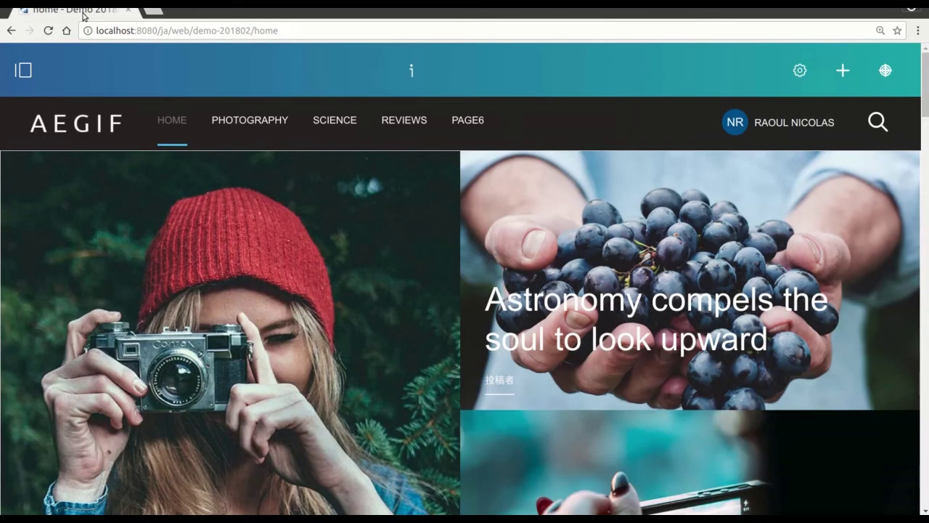
pyautogui.moveTo(99, 174)
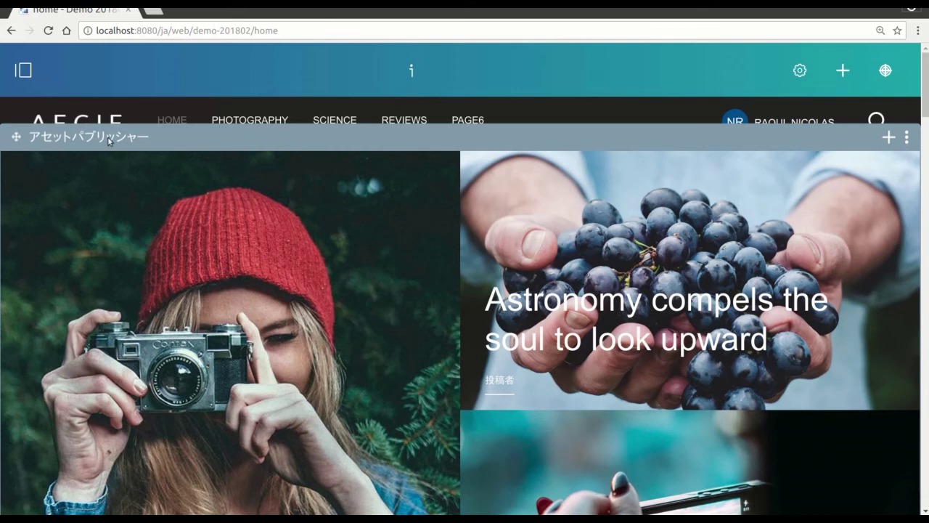
pyautogui.click(23, 70)
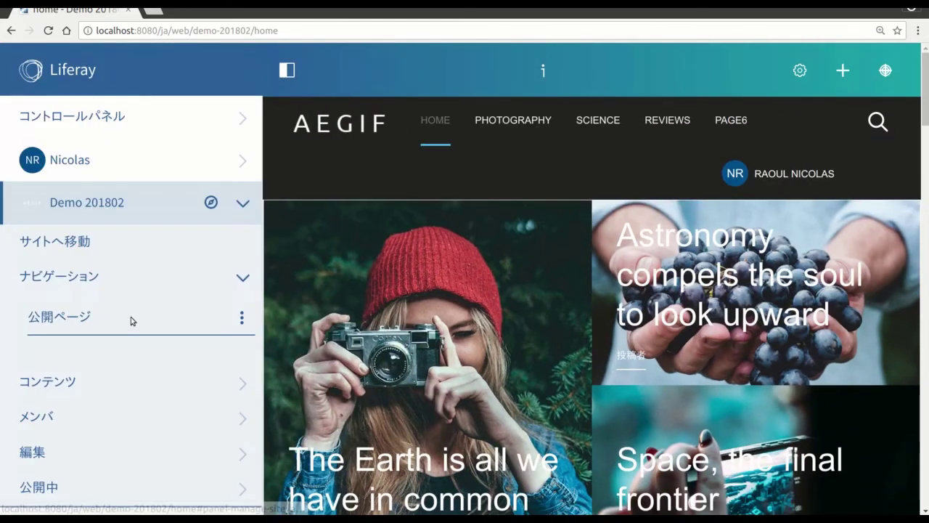
pyautogui.click(233, 317)
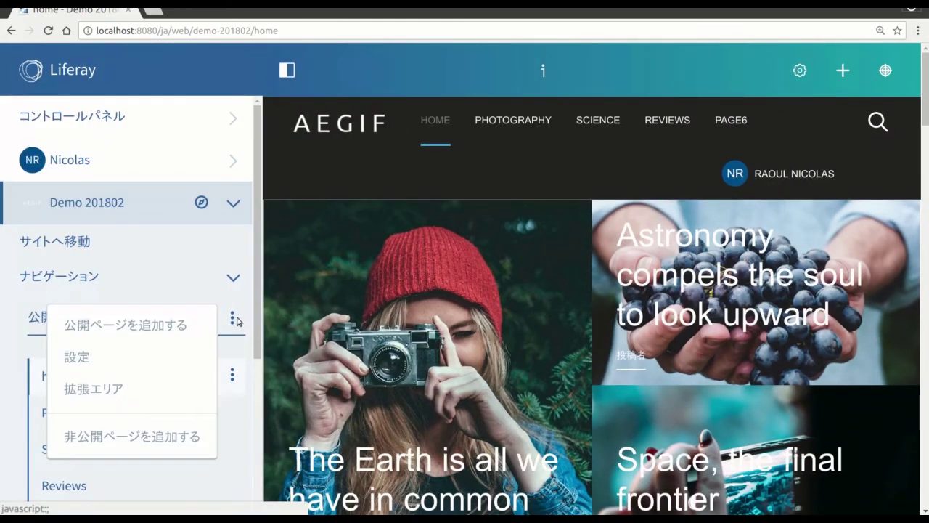
pyautogui.click(113, 438)
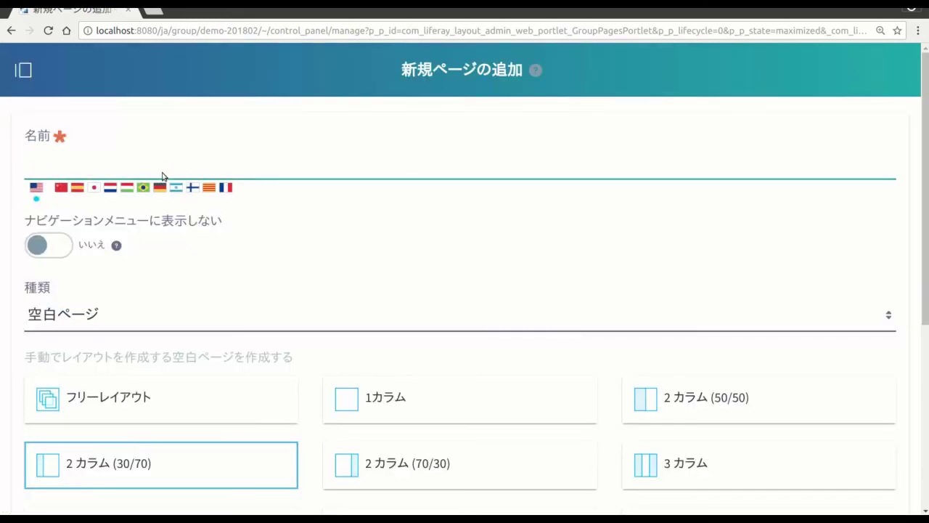
# - Name the new private page "Premium zone", give it the 1カラム layout, and add the page
pyautogui.write('Premiu')
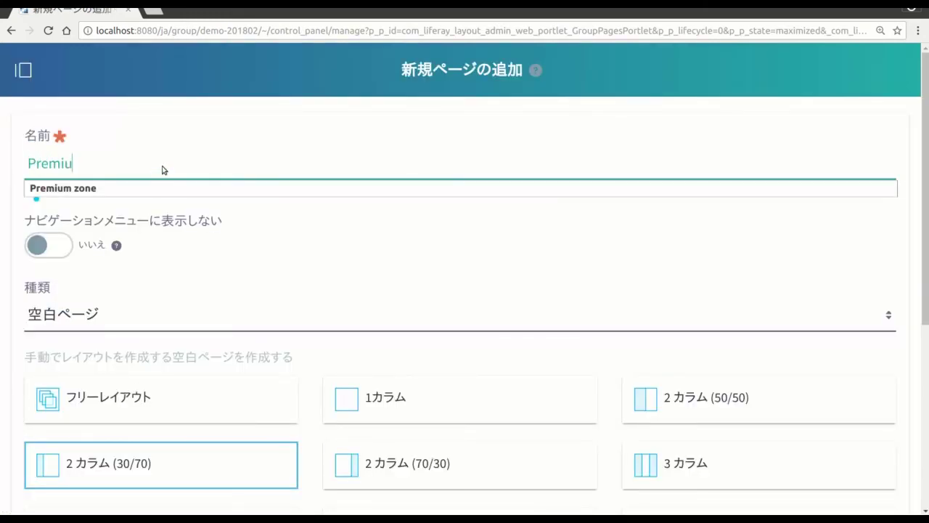
pyautogui.write('m zone')
pyautogui.click(408, 419)
pyautogui.scroll(-5, 456, 303)
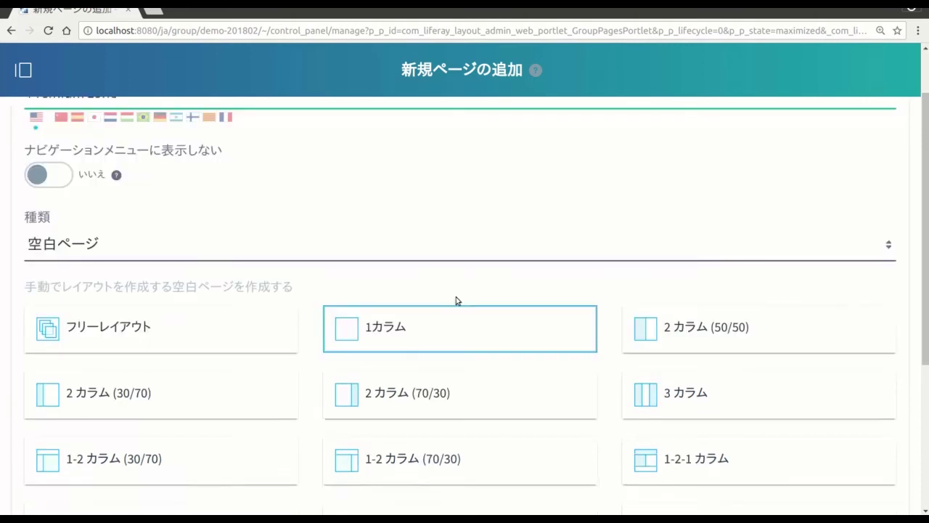
pyautogui.click(90, 407)
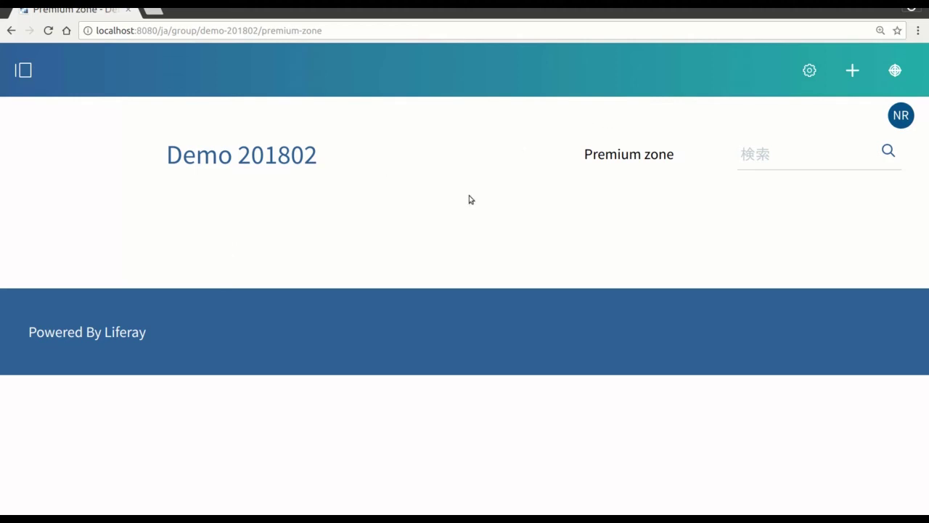
# - Add the existing content "Astronomy compels the soul to look upward" to the Premium zone page
pyautogui.click(853, 71)
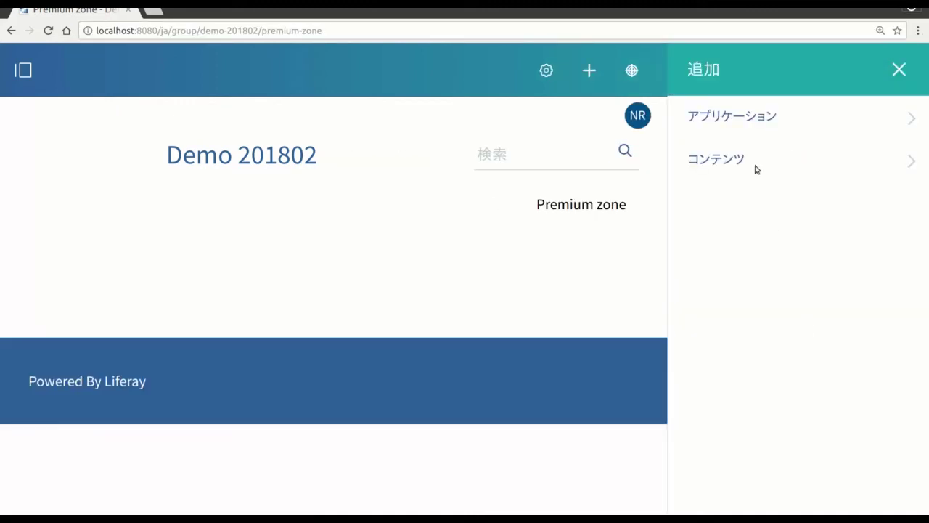
pyautogui.click(731, 162)
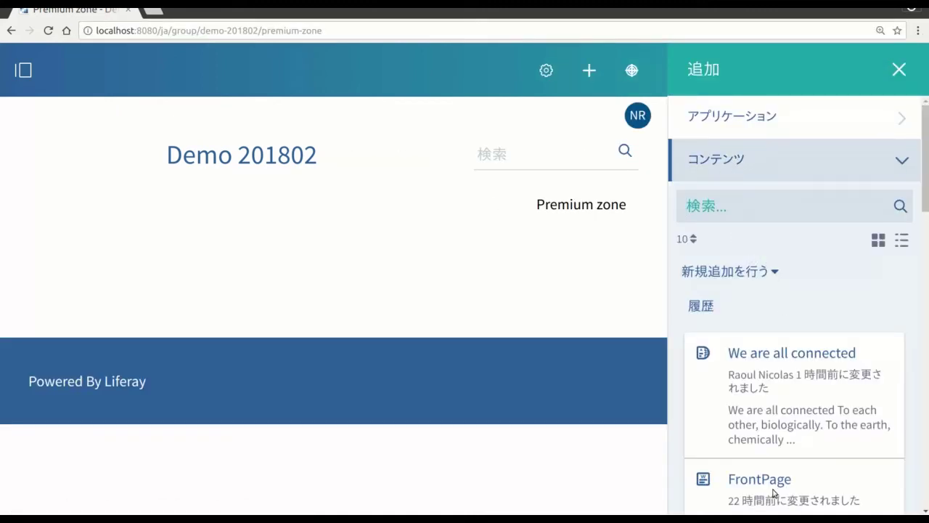
pyautogui.scroll(-1, 794, 461)
pyautogui.scroll(-10, 793, 461)
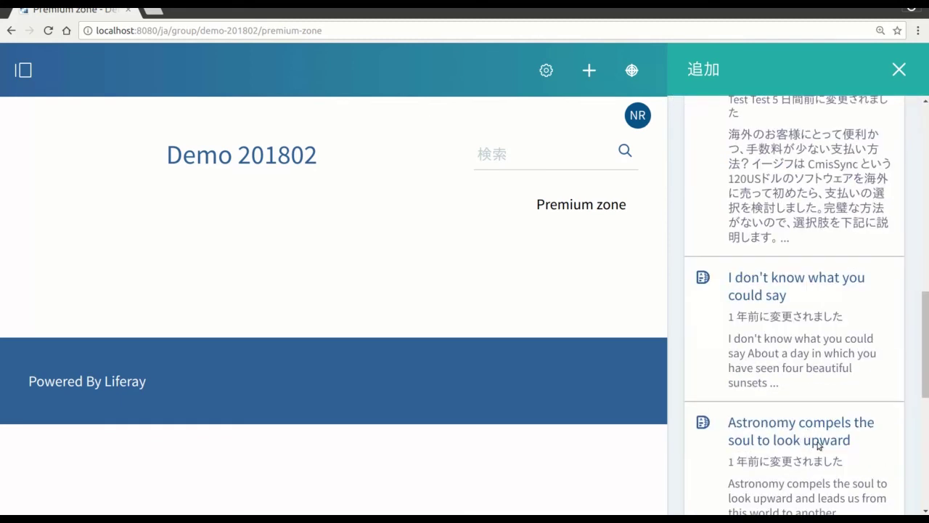
pyautogui.moveTo(813, 440); pyautogui.dragTo(255, 257)
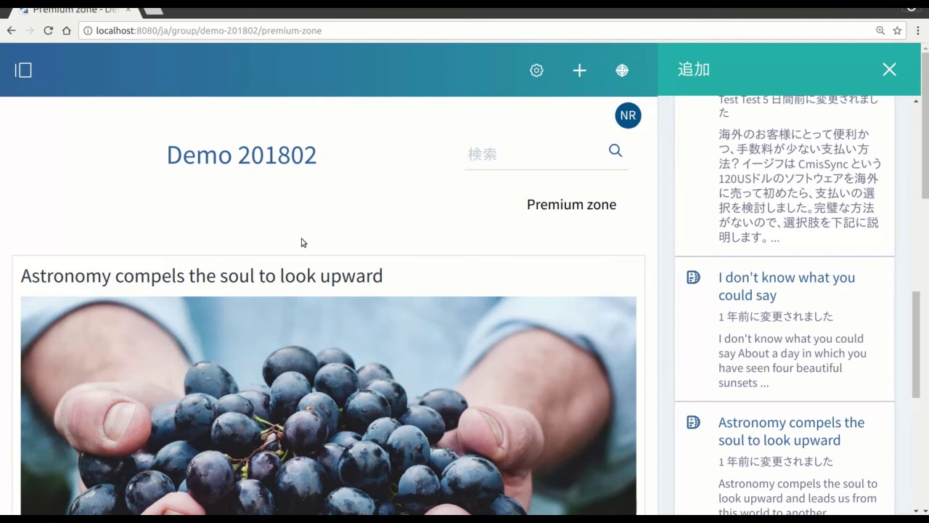
# - Return to the public home page and open the site's オーディエンス・ターゲッティング administration under 編集
pyautogui.click(68, 32)
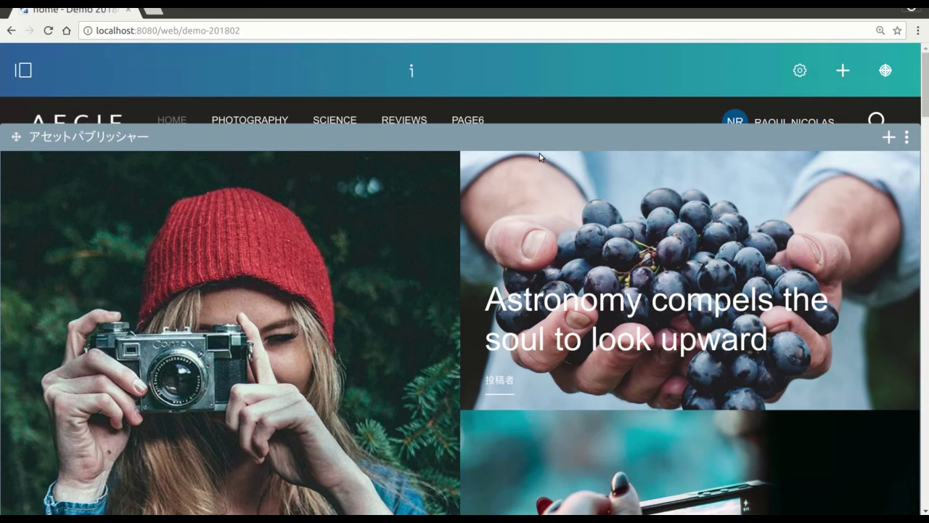
pyautogui.click(23, 69)
pyautogui.scroll(-3, 136, 359)
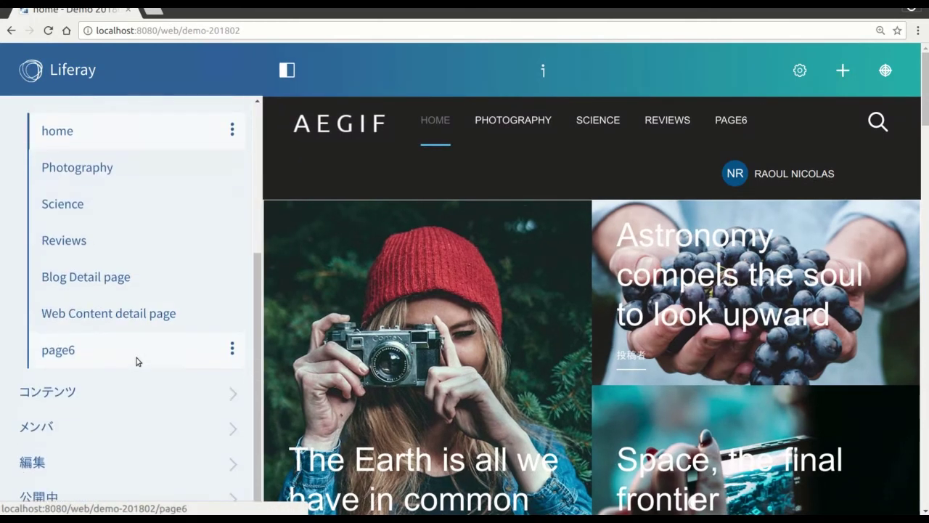
pyautogui.click(45, 465)
pyautogui.scroll(-3, 146, 432)
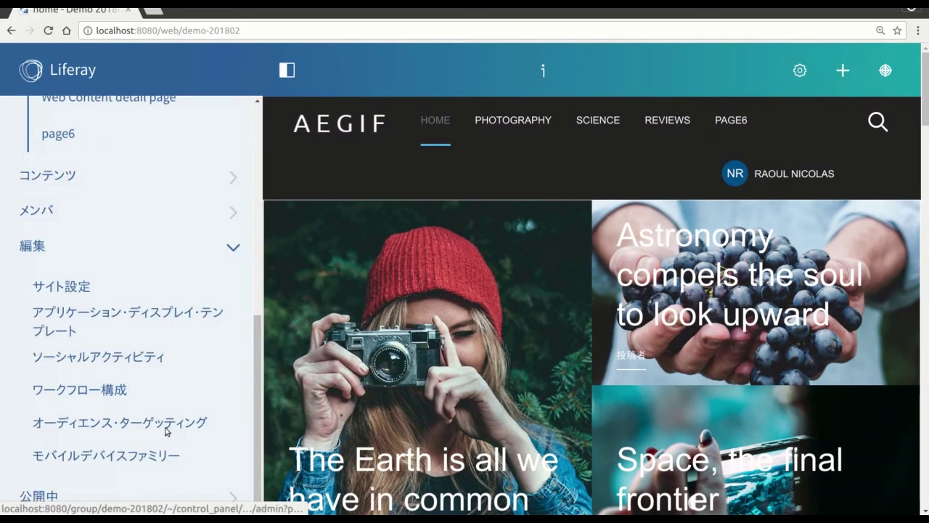
pyautogui.click(82, 422)
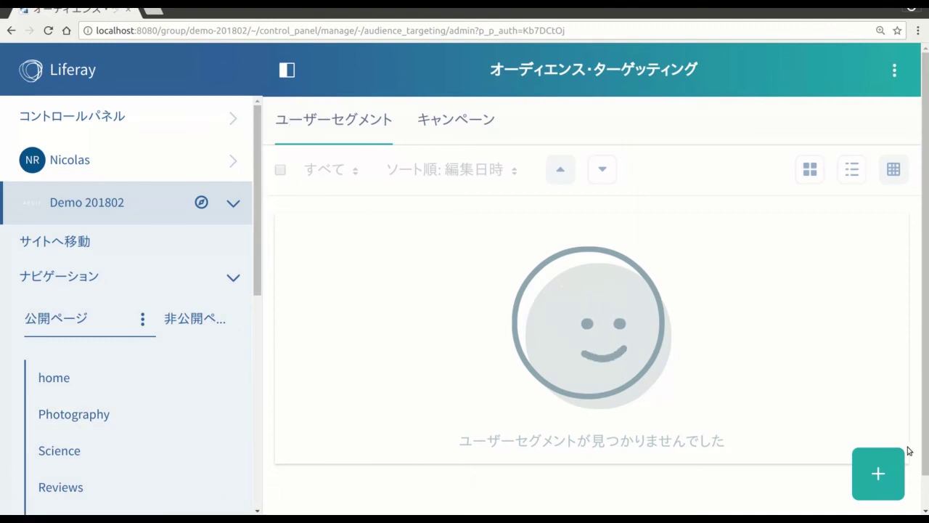
# - Start a new user segment and name it 台湾の人達
pyautogui.click(888, 482)
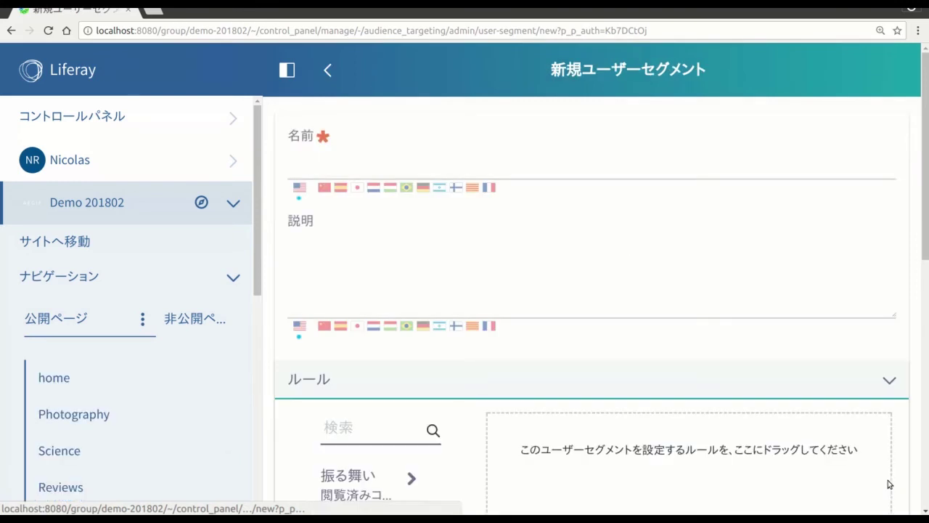
pyautogui.click(365, 169)
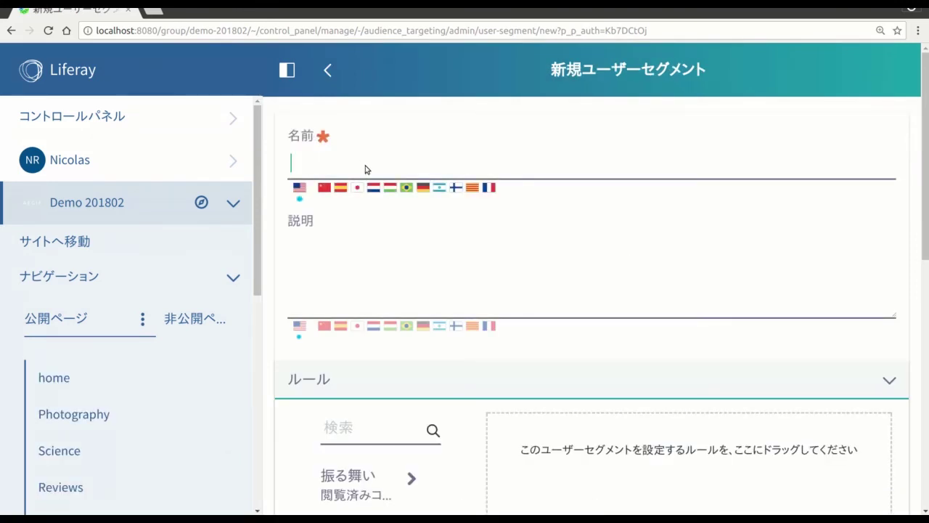
pyautogui.write('T')
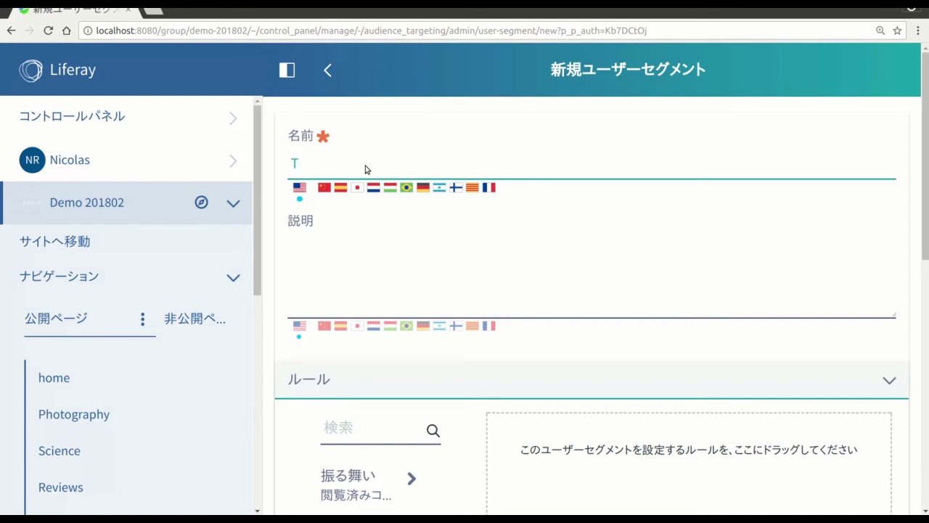
pyautogui.write('taiwan')
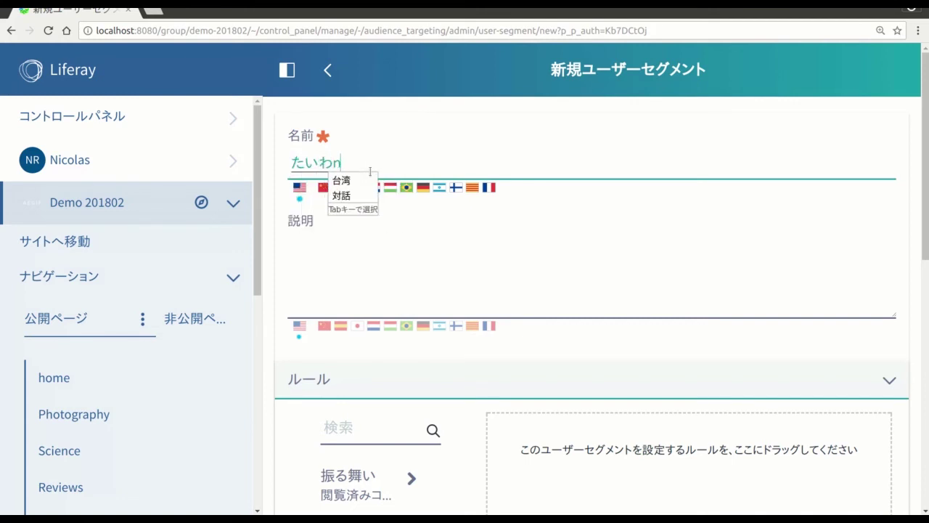
pyautogui.press('space')
pyautogui.write('nohitot')
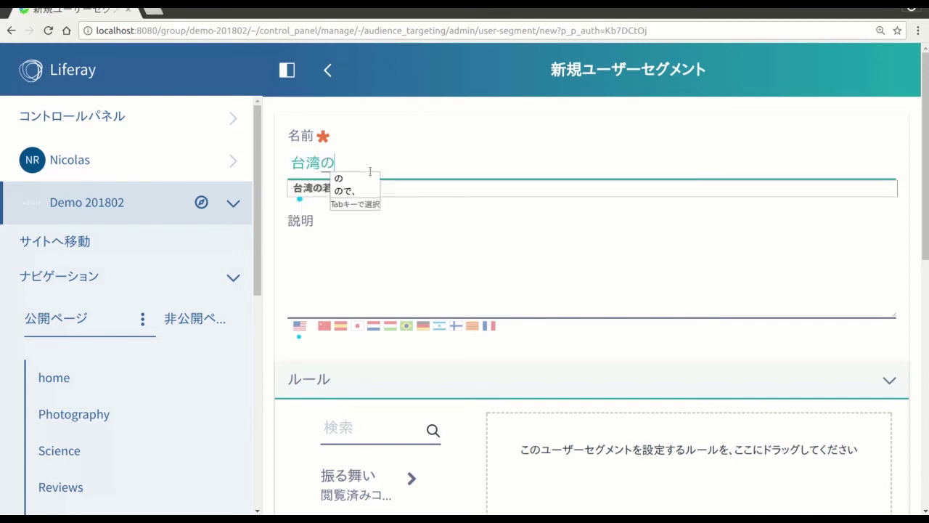
pyautogui.write('achi')
pyautogui.press('Tab')
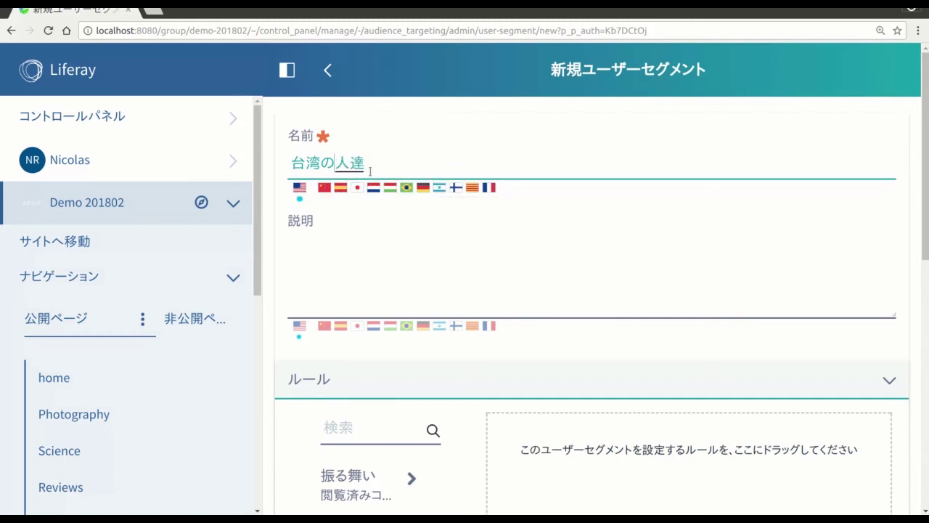
pyautogui.press('Return')
# - Look through the 振る舞い and セッション属性 rule categories and add the ロケーション rule to the segment
pyautogui.scroll(-3, 445, 254)
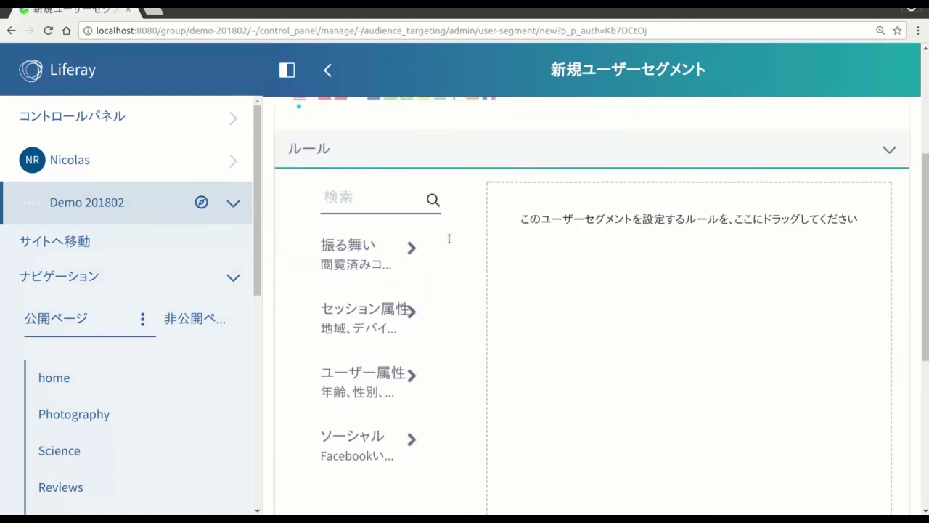
pyautogui.click(377, 313)
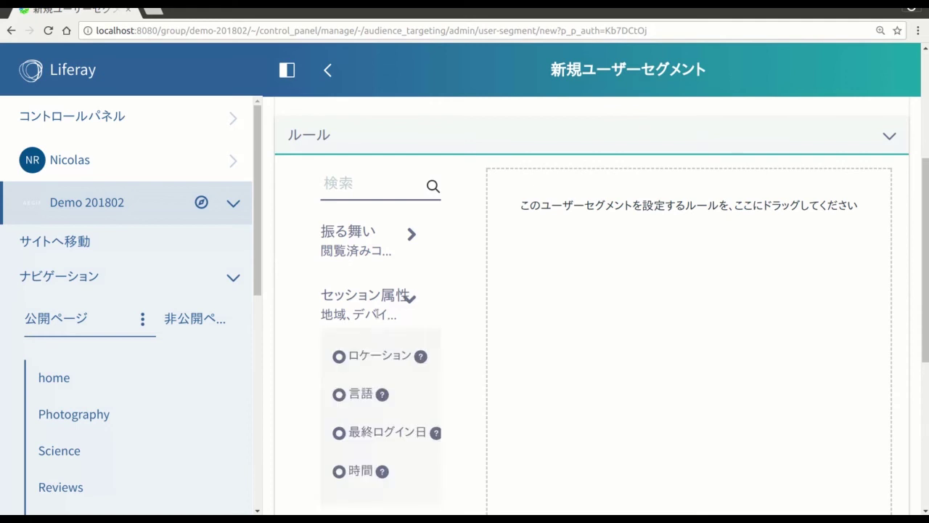
pyautogui.scroll(-2, 477, 296)
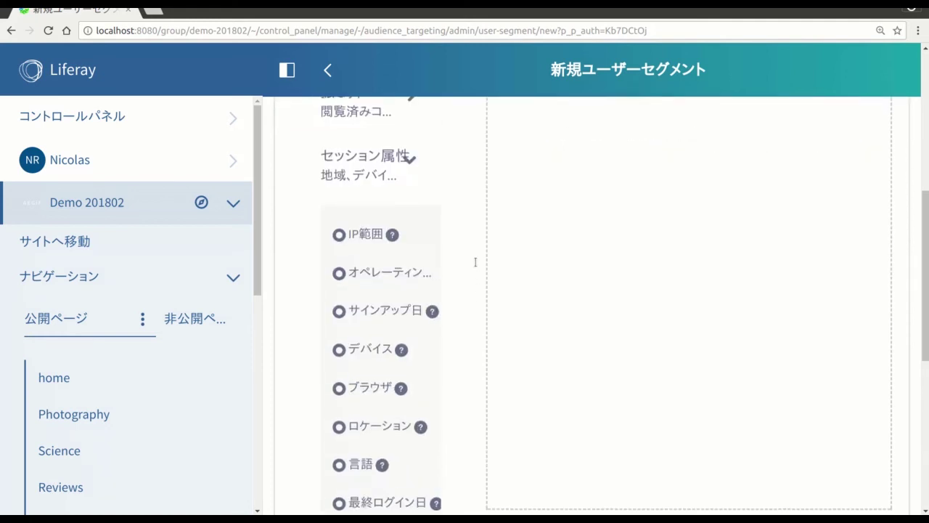
pyautogui.scroll(2, 436, 275)
pyautogui.click(366, 218)
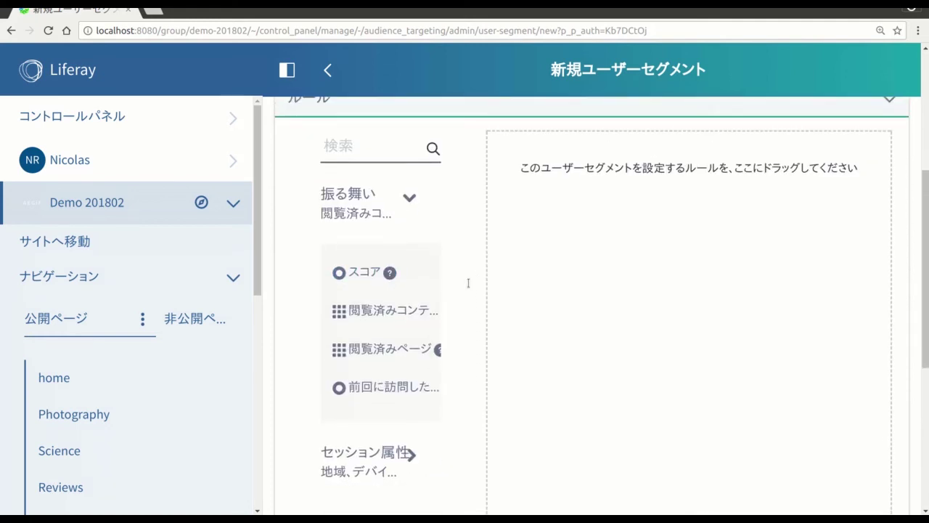
pyautogui.scroll(-3, 469, 287)
pyautogui.click(378, 226)
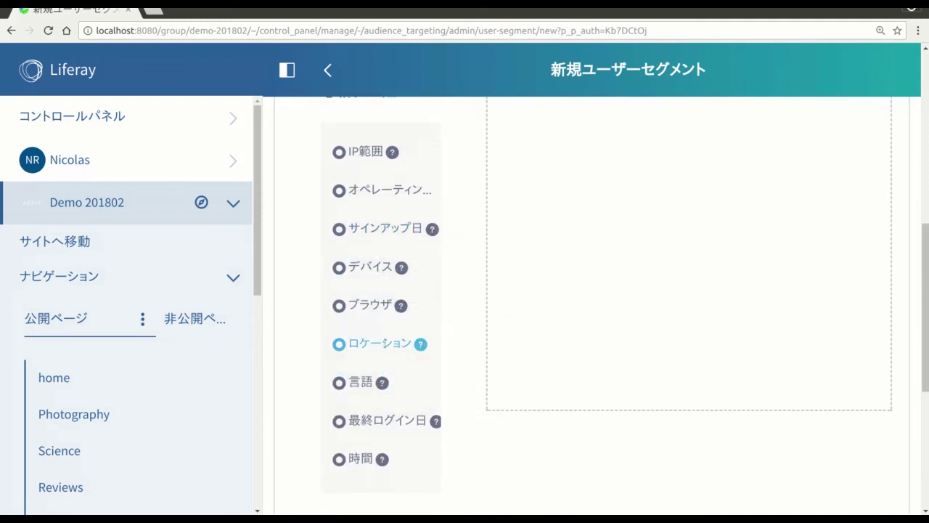
pyautogui.moveTo(383, 344); pyautogui.dragTo(664, 166)
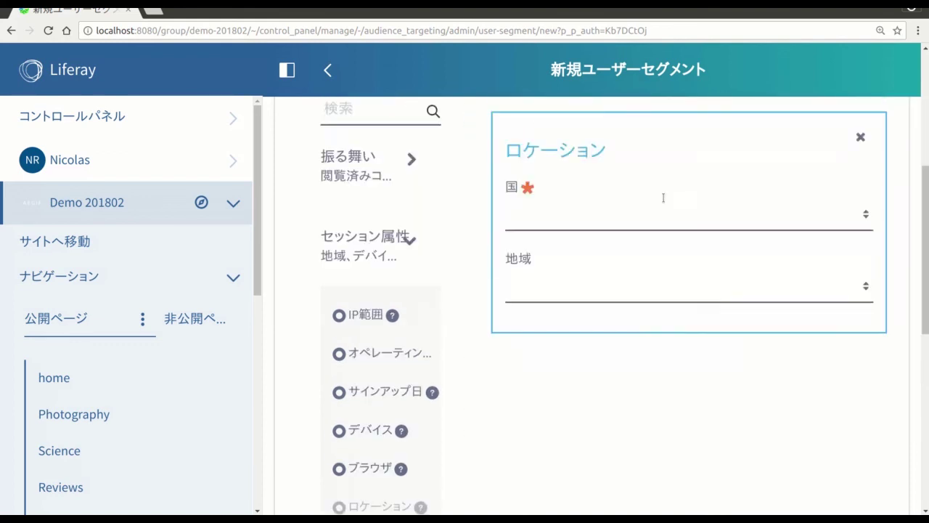
# - Set the ロケーション rule's country to 台湾 and save the user segment
pyautogui.scroll(2, 663, 197)
pyautogui.click(584, 357)
pyautogui.scroll(-5, 633, 276)
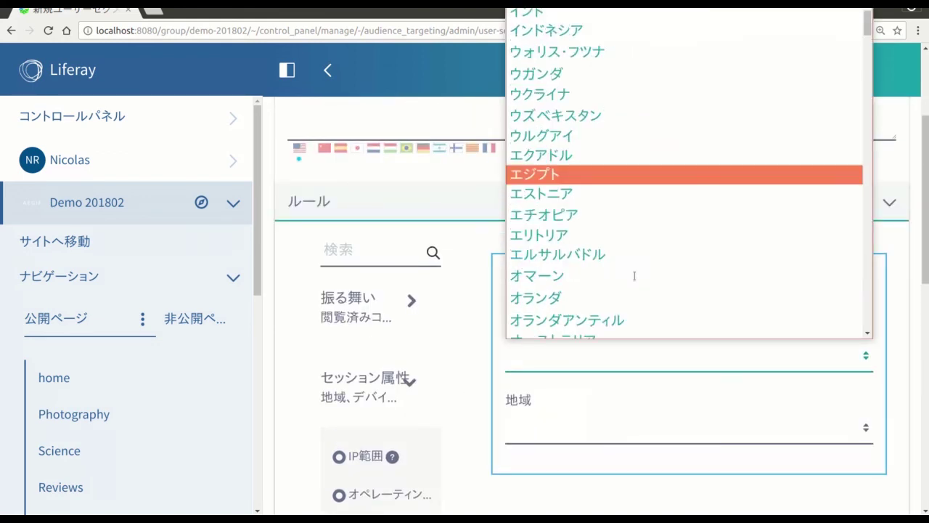
pyautogui.moveTo(866, 21); pyautogui.dragTo(860, 338)
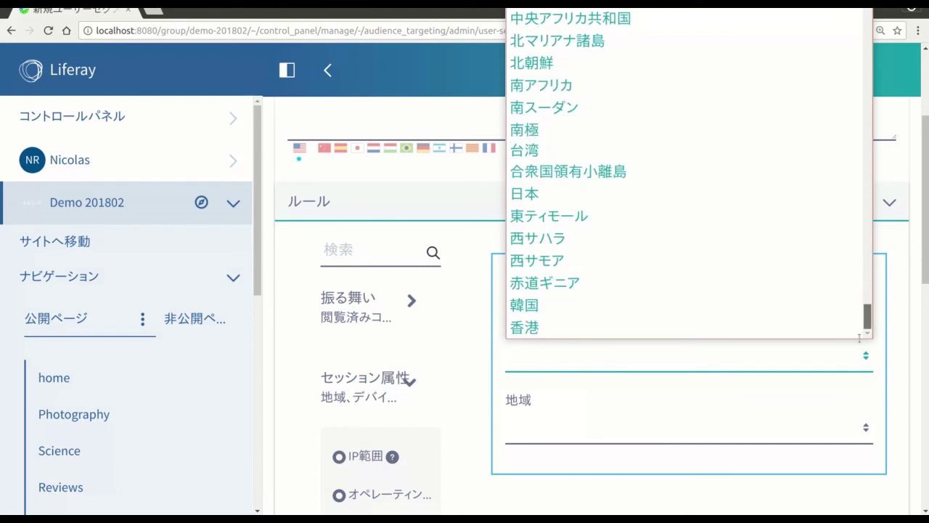
pyautogui.click(562, 154)
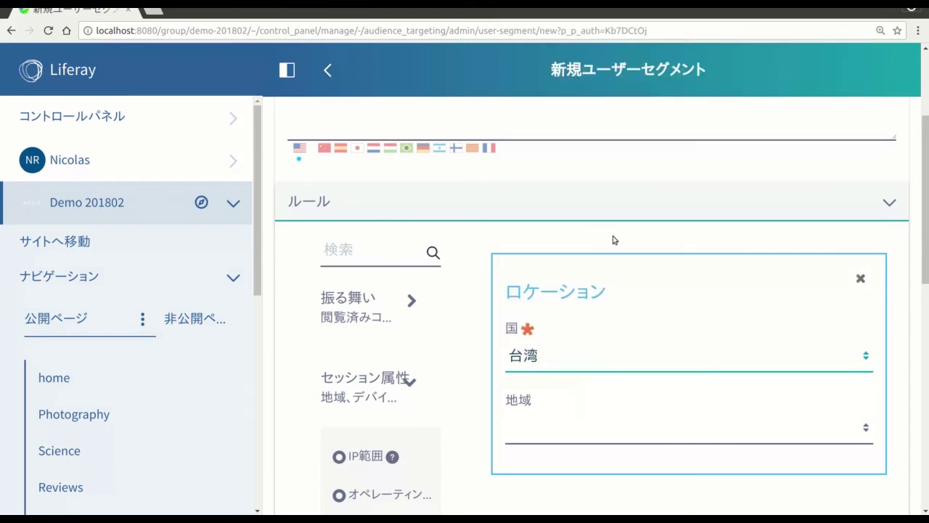
pyautogui.scroll(-9, 560, 242)
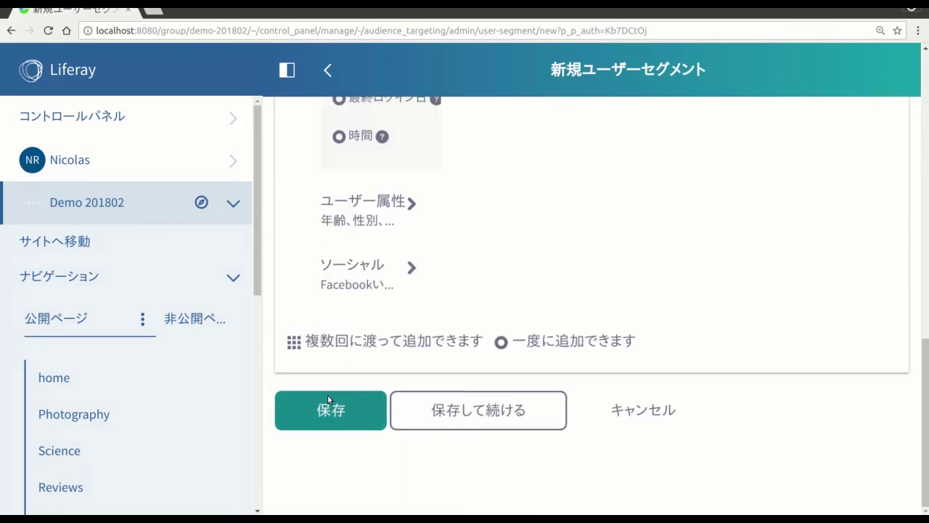
pyautogui.click(338, 416)
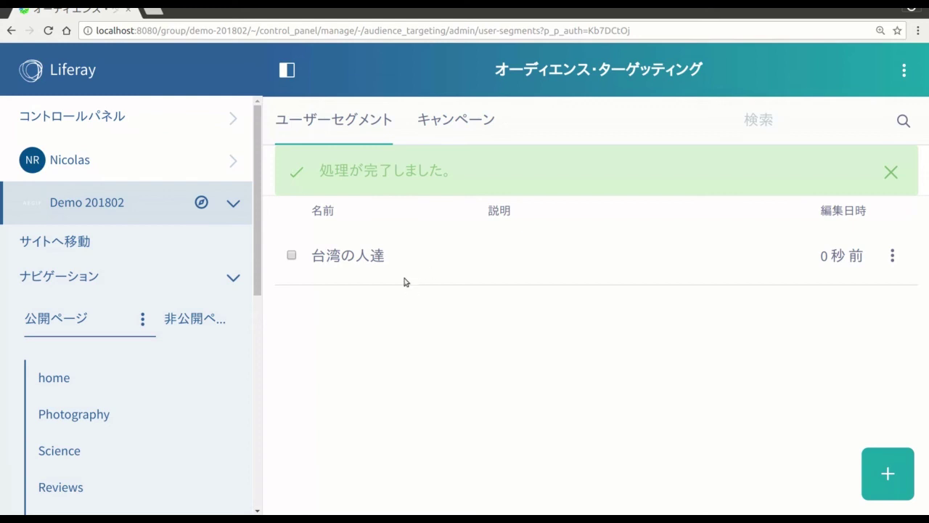
# - Start a new campaign (キャンペーン) and name it "EXILE PARTY TAIWAN"
pyautogui.click(452, 124)
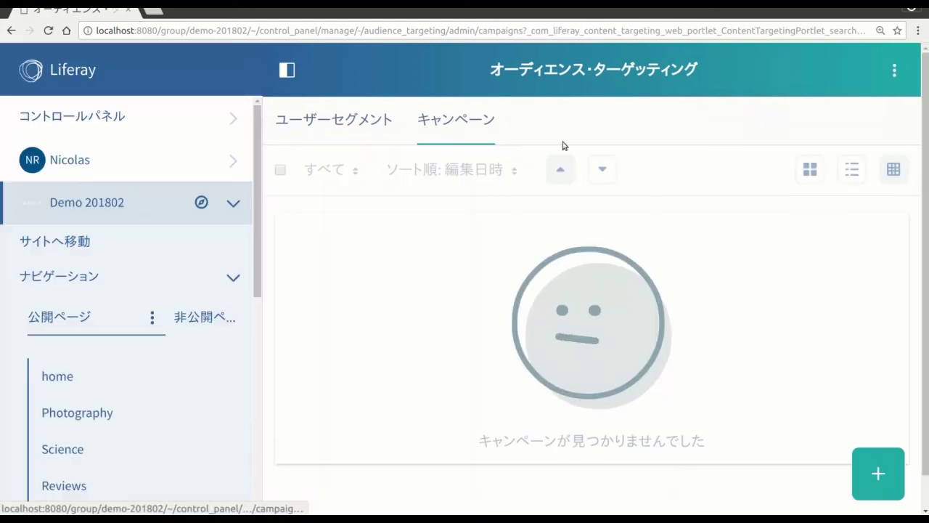
pyautogui.click(857, 483)
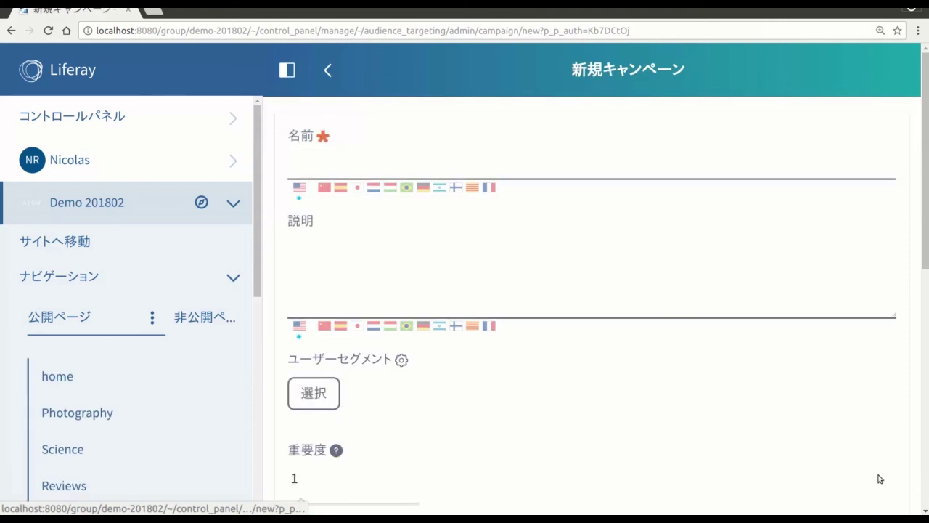
pyautogui.click(356, 172)
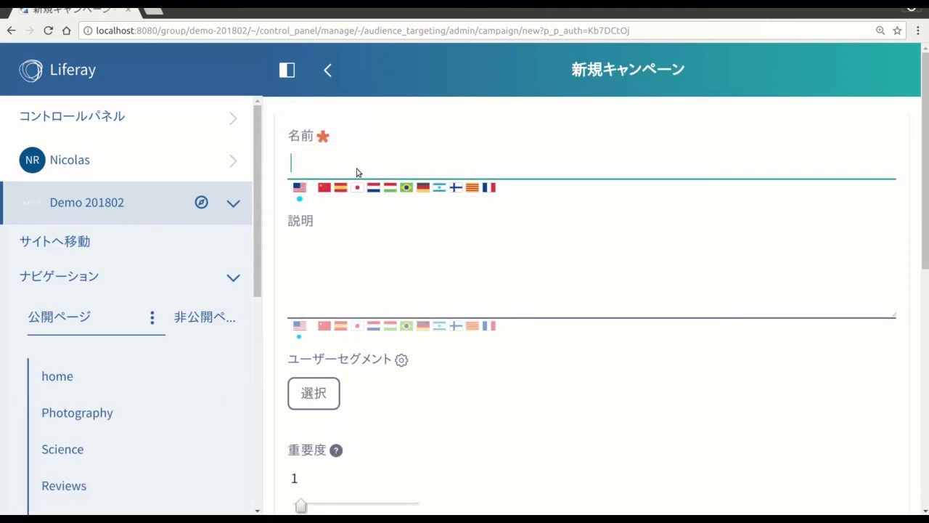
pyautogui.write('EXILE P')
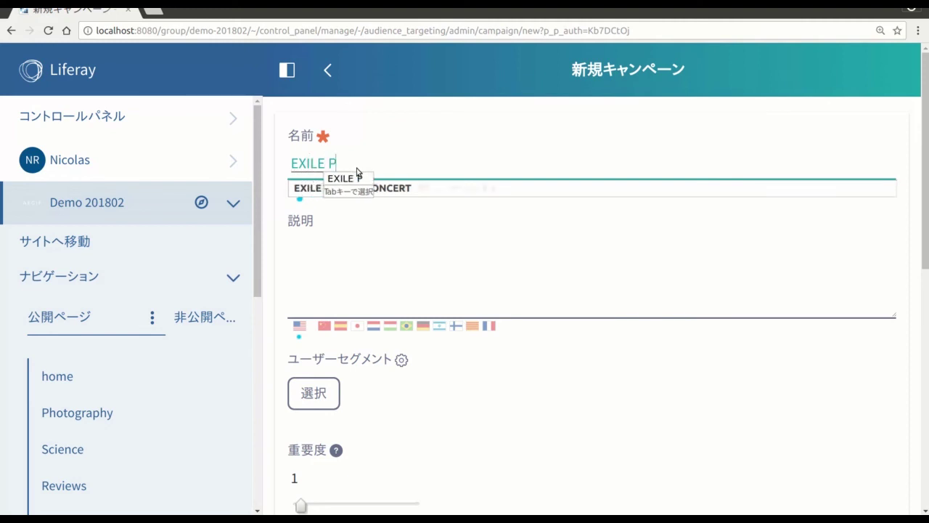
pyautogui.write('ARTY TA')
pyautogui.write('IWAN')
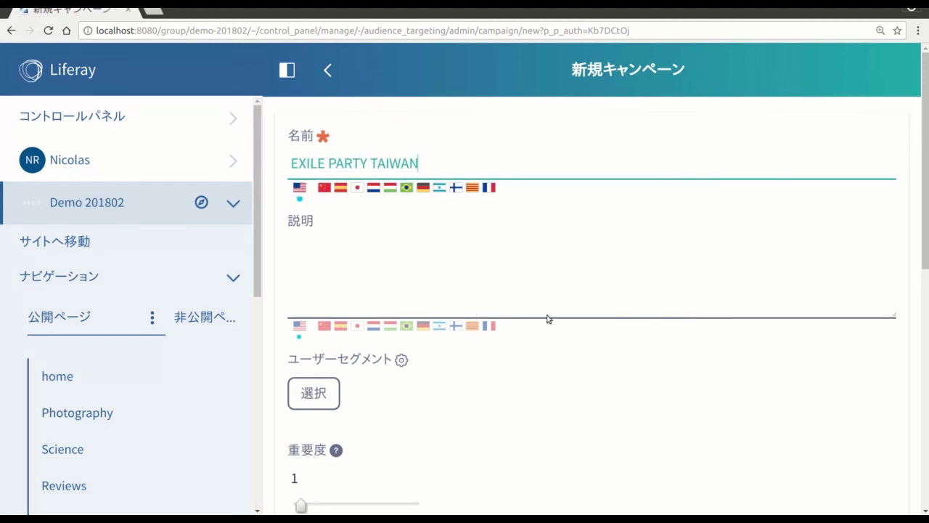
# - Assign the 台湾の人達 user segment to the EXILE PARTY TAIWAN campaign and save the campaign
pyautogui.scroll(-1, 550, 317)
pyautogui.click(302, 323)
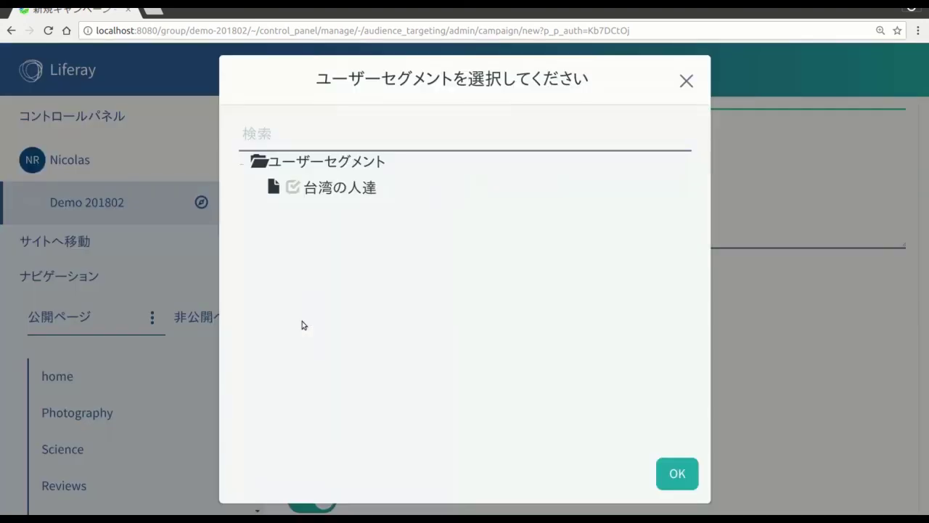
pyautogui.click(293, 188)
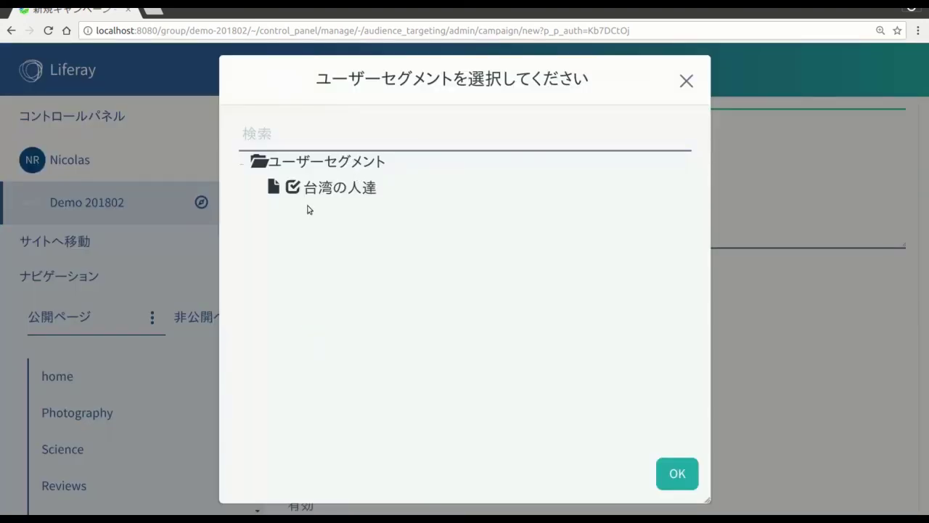
pyautogui.click(684, 486)
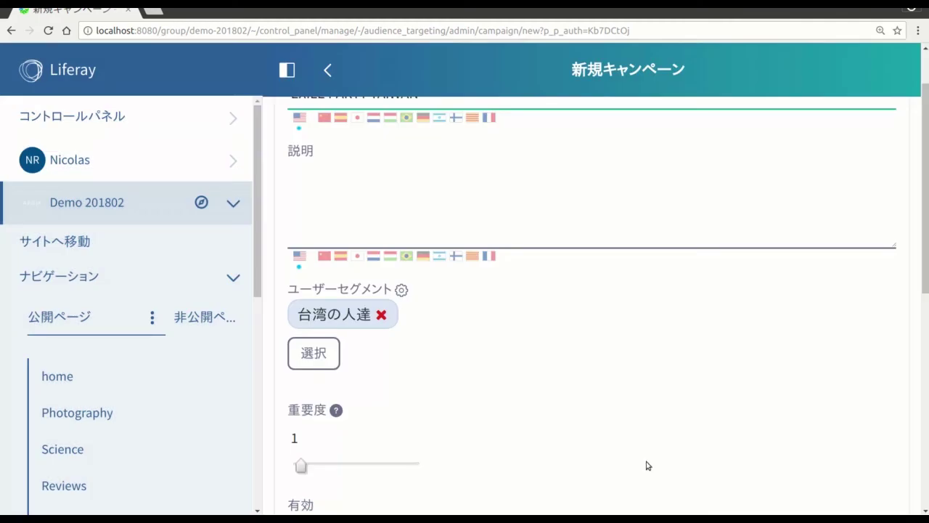
pyautogui.scroll(-5, 610, 353)
pyautogui.scroll(-3, 610, 357)
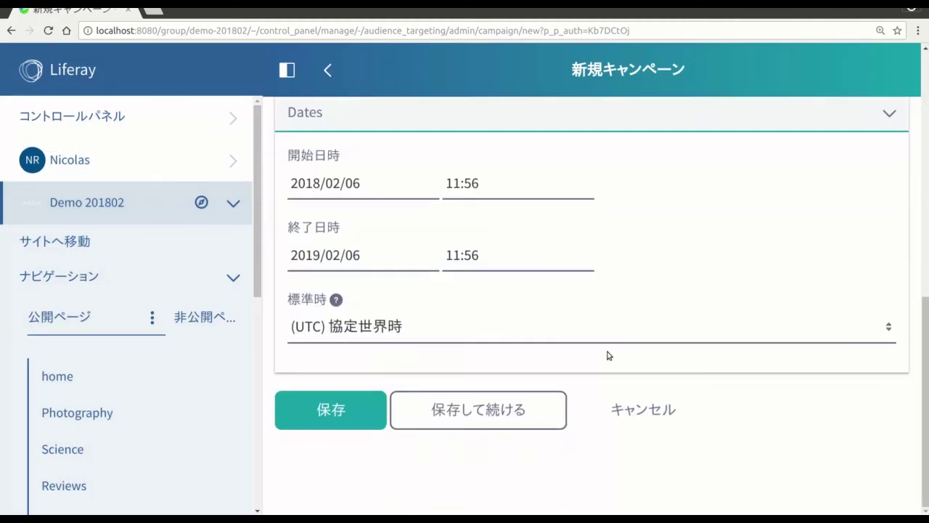
pyautogui.click(337, 410)
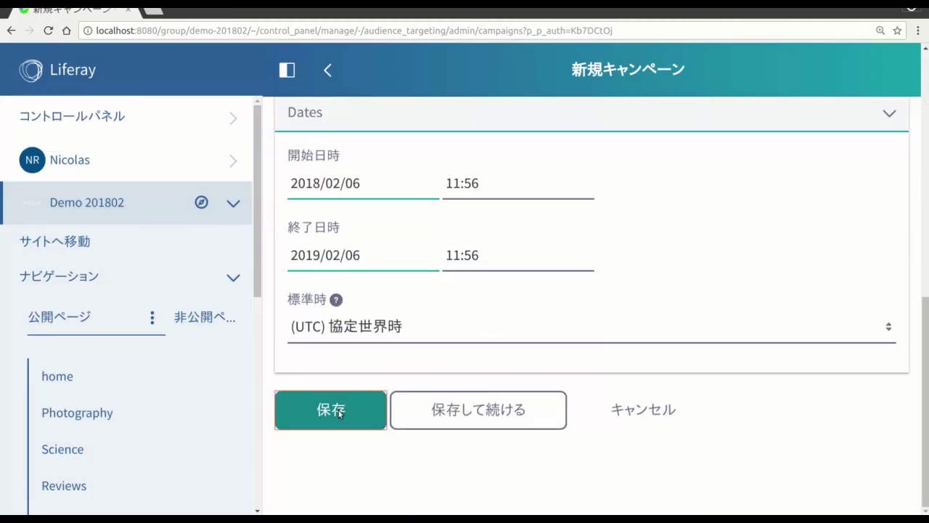
# - Return to the site's home page and add the キャンペーン・コンテンツ・ディスプレイ application from ユーザー解析 above the page's existing content
pyautogui.click(66, 32)
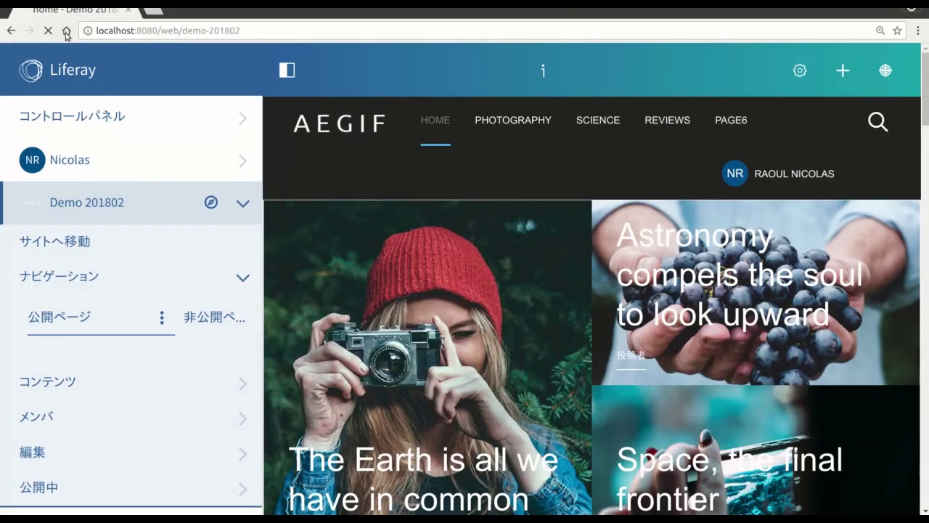
pyautogui.click(288, 71)
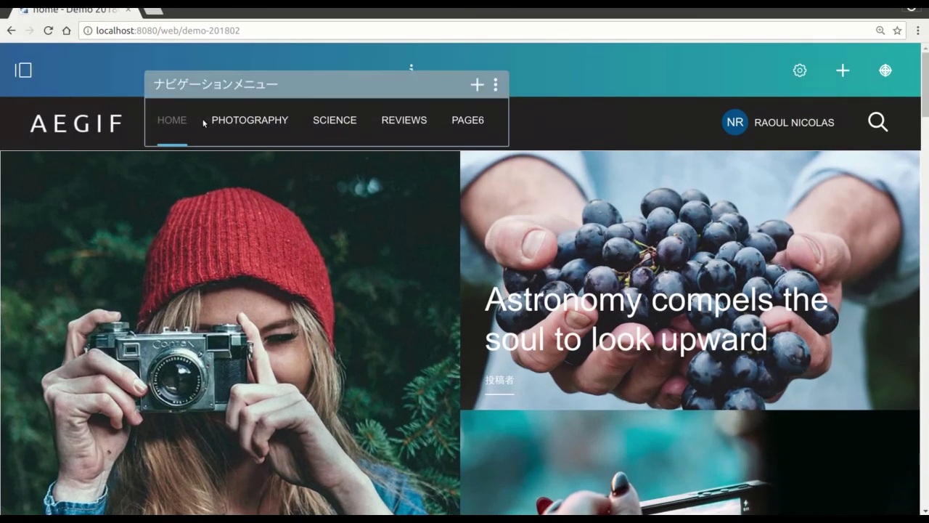
pyautogui.click(845, 73)
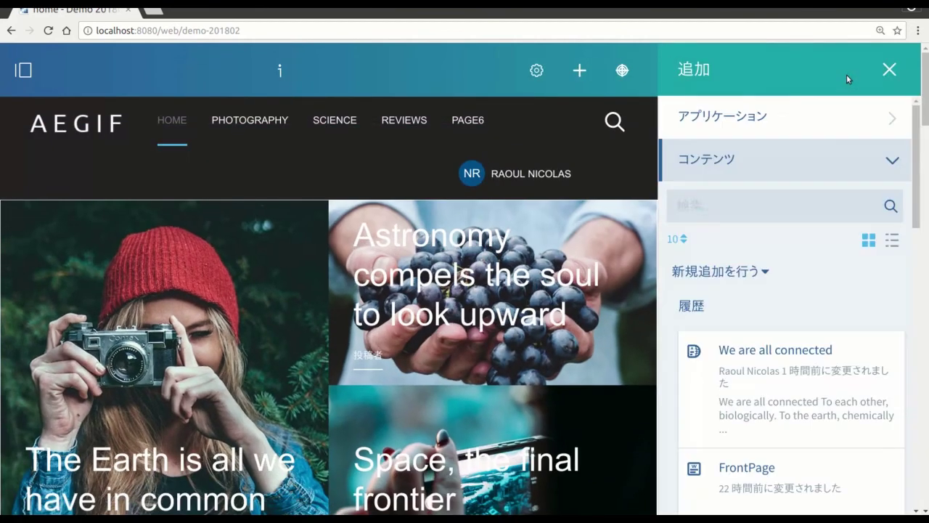
pyautogui.click(755, 118)
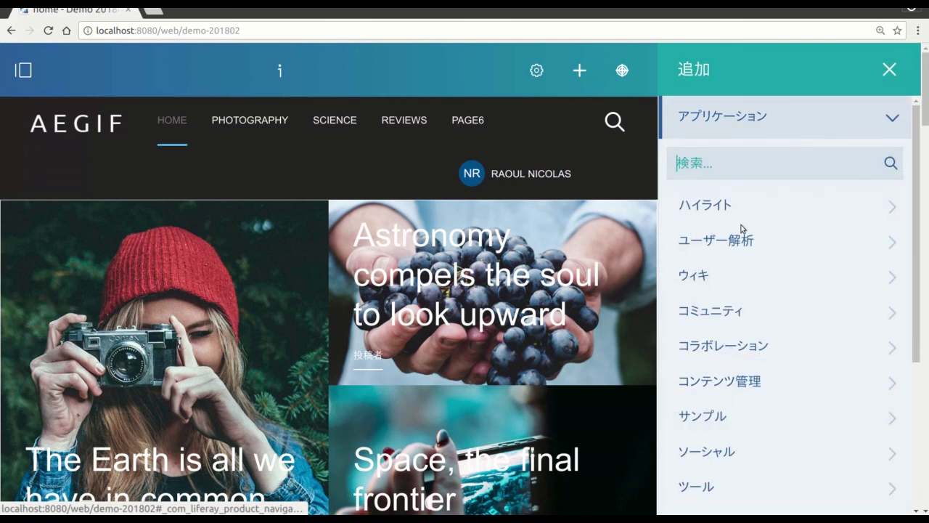
pyautogui.click(719, 245)
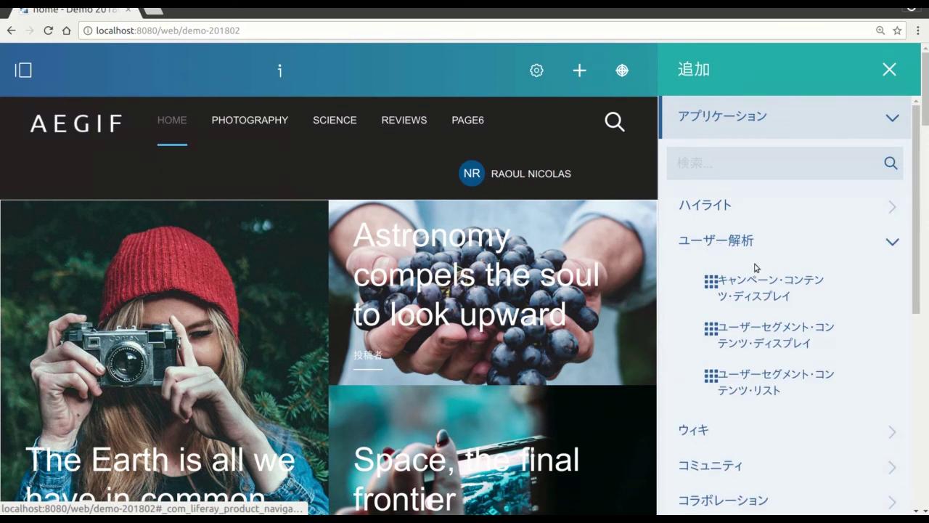
pyautogui.moveTo(773, 305)
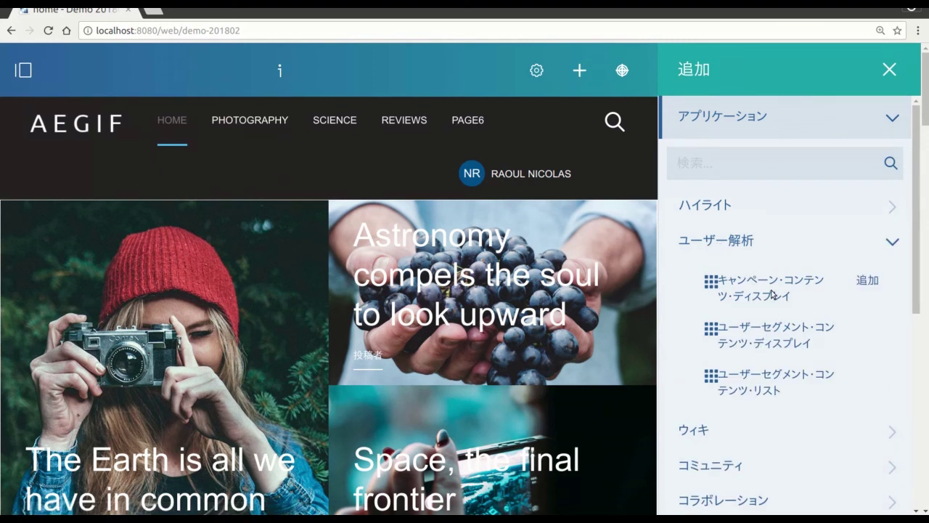
pyautogui.moveTo(775, 291); pyautogui.dragTo(361, 213)
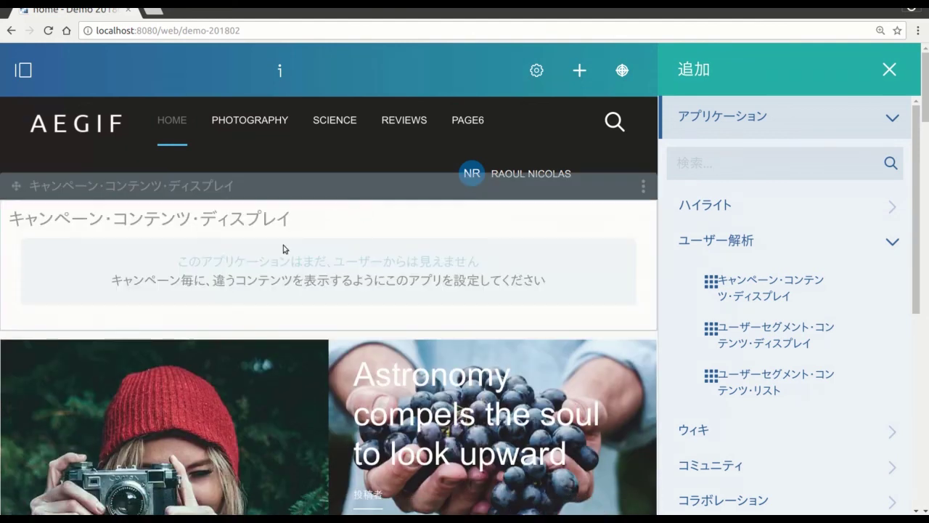
# - Configure キャンペーン・コンテンツ・ディスプレイ to show the EXILE PARTY TAIWAN entry for the EXILE PARTY TAIWAN campaign, and save the settings
pyautogui.click(644, 191)
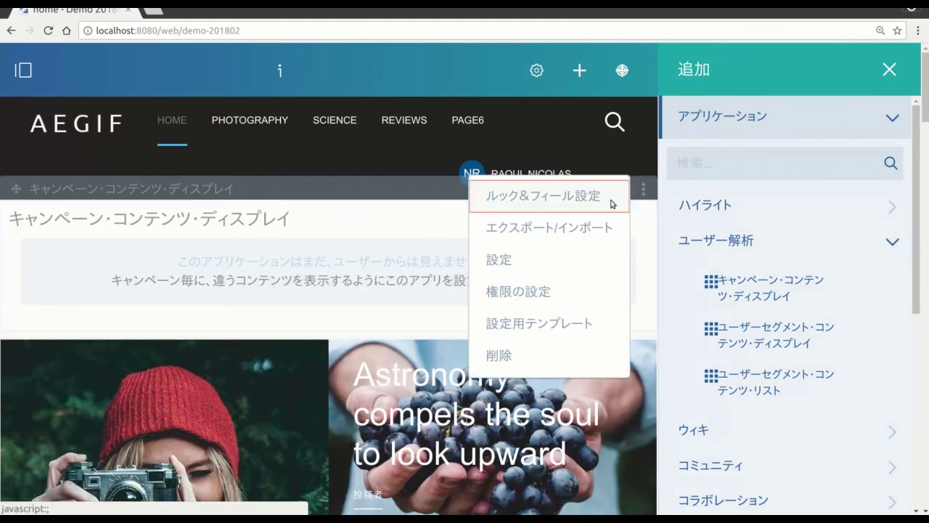
pyautogui.click(514, 265)
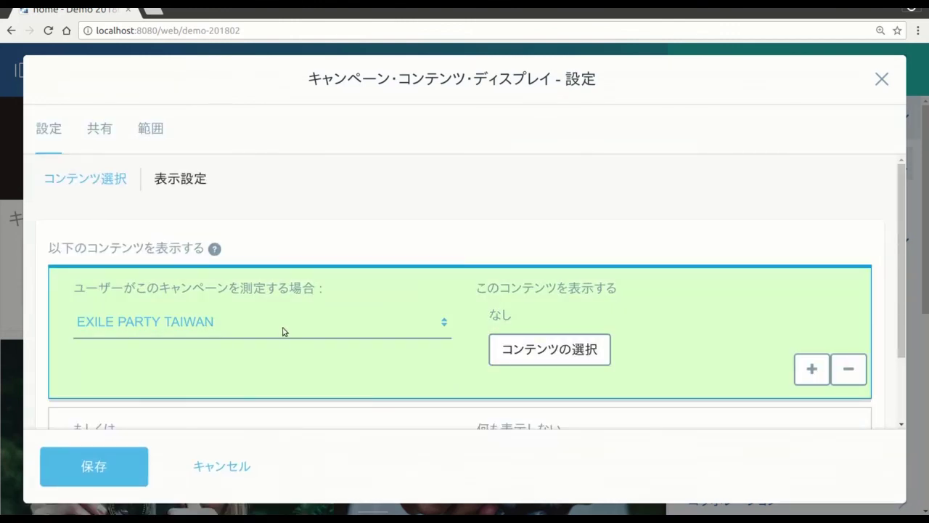
pyautogui.click(283, 332)
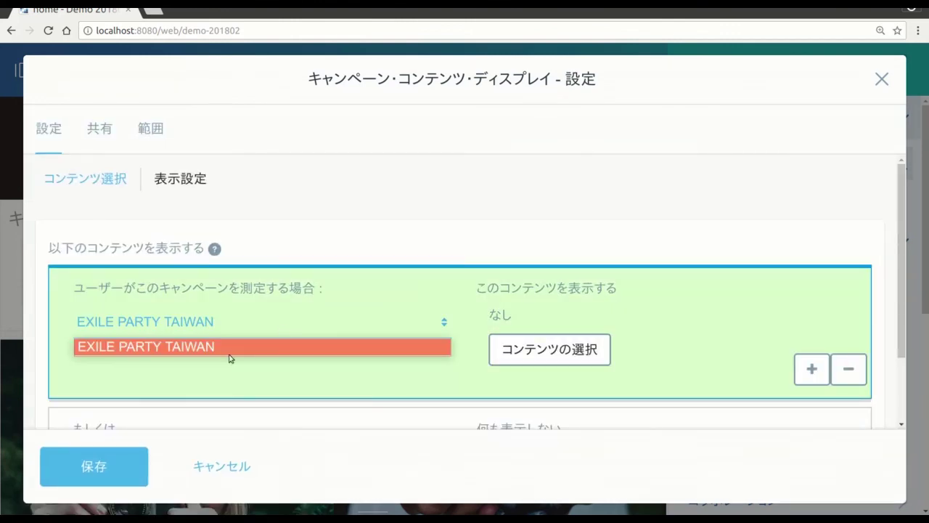
pyautogui.click(233, 349)
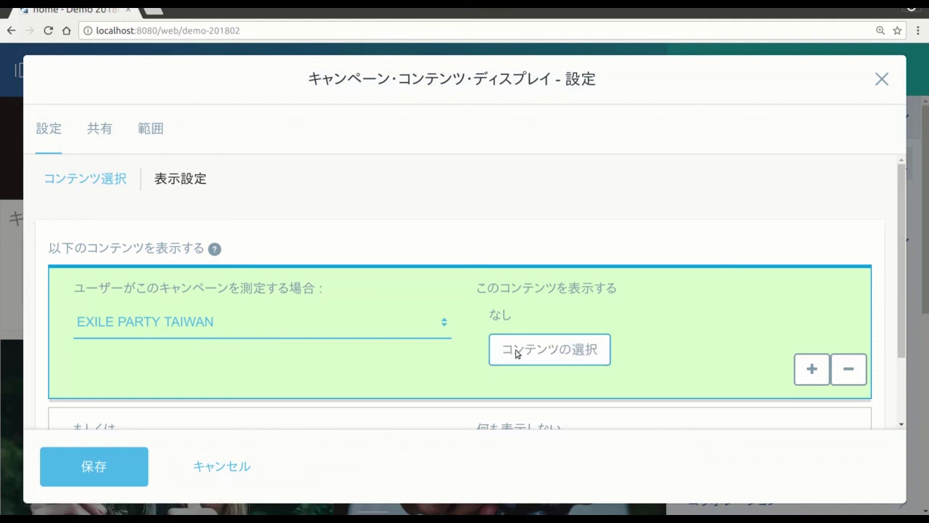
pyautogui.click(550, 349)
pyautogui.click(651, 294)
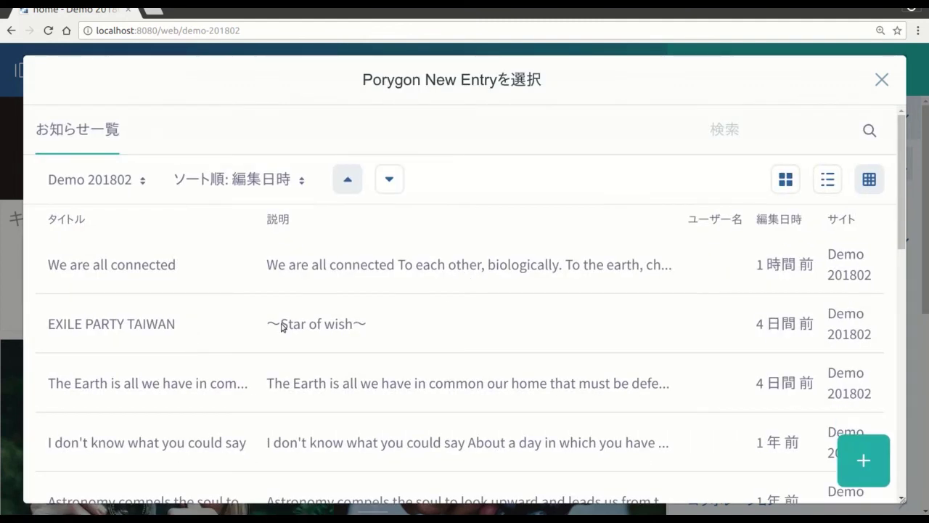
pyautogui.click(145, 326)
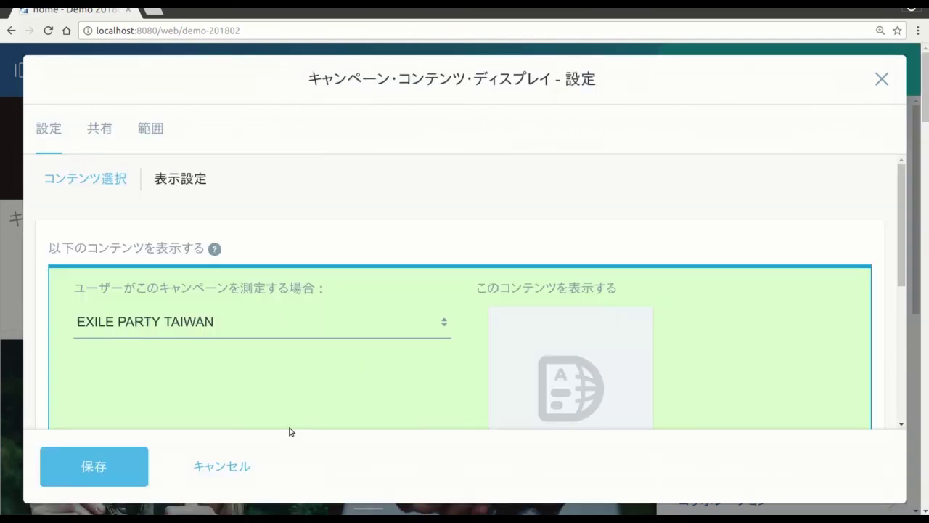
pyautogui.click(93, 479)
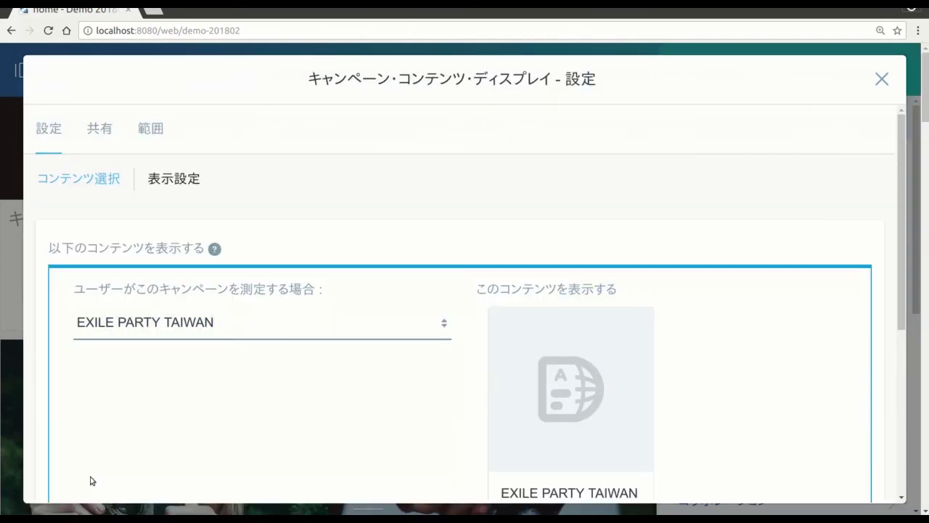
pyautogui.click(879, 81)
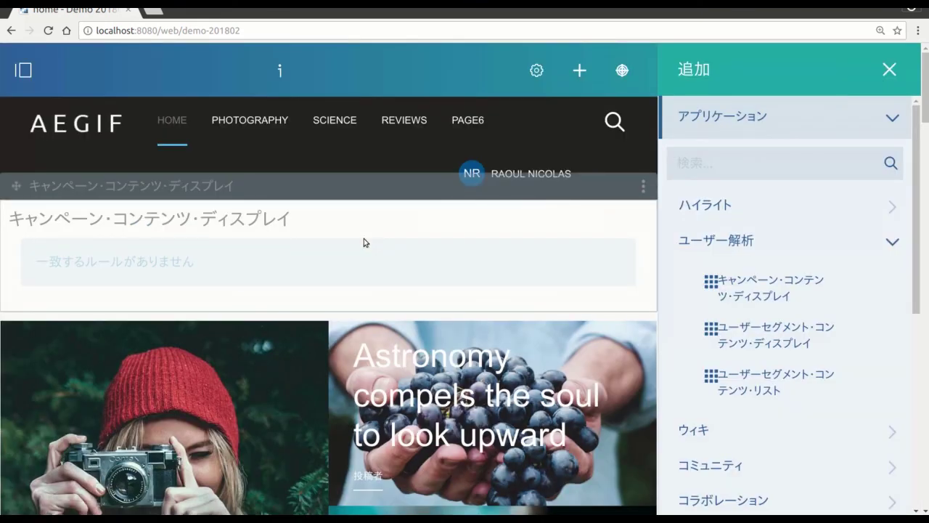
pyautogui.click(891, 69)
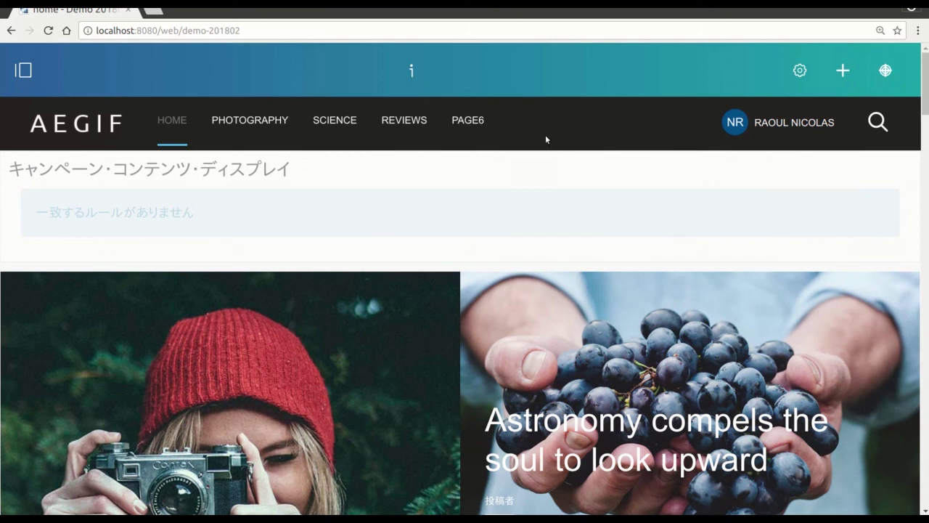
# - Simulate the home page for the 台湾の人達 user segment and examine the campaign content displayed there
pyautogui.click(885, 70)
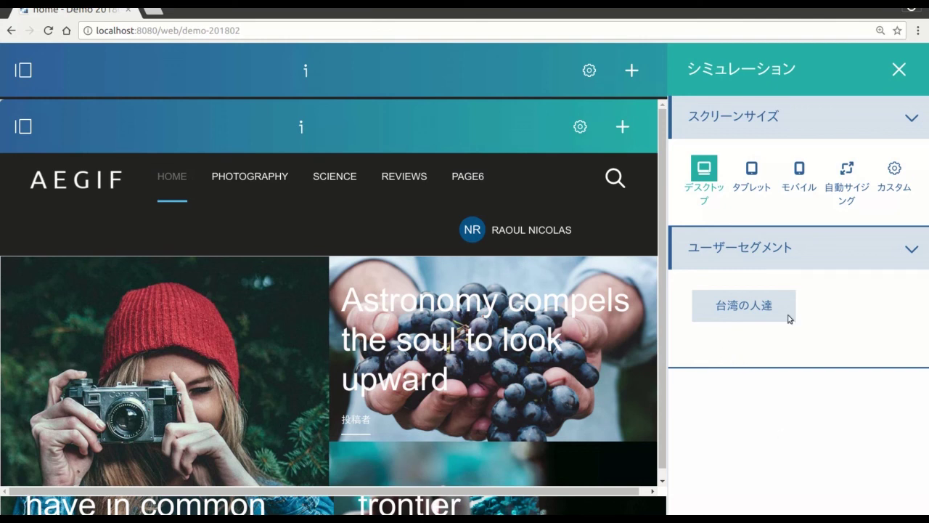
pyautogui.click(739, 311)
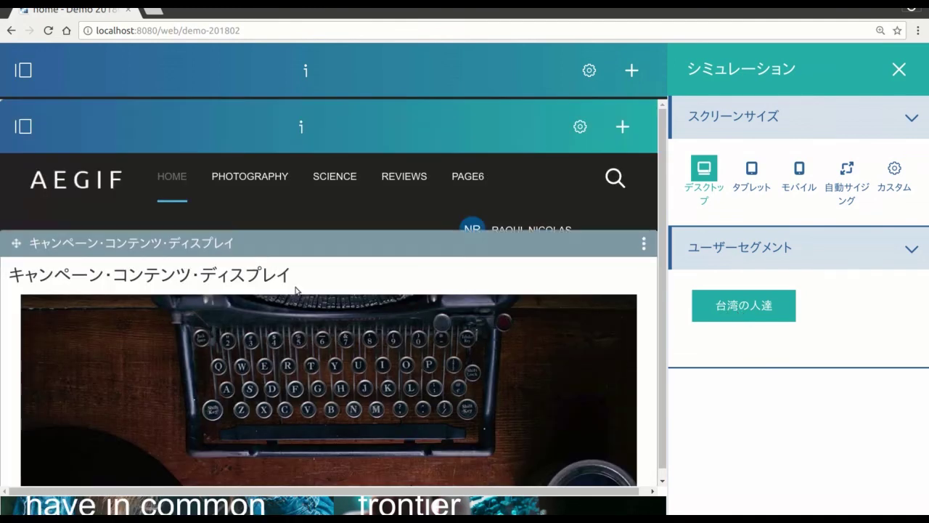
pyautogui.scroll(-1, 164, 338)
pyautogui.scroll(-4, 164, 339)
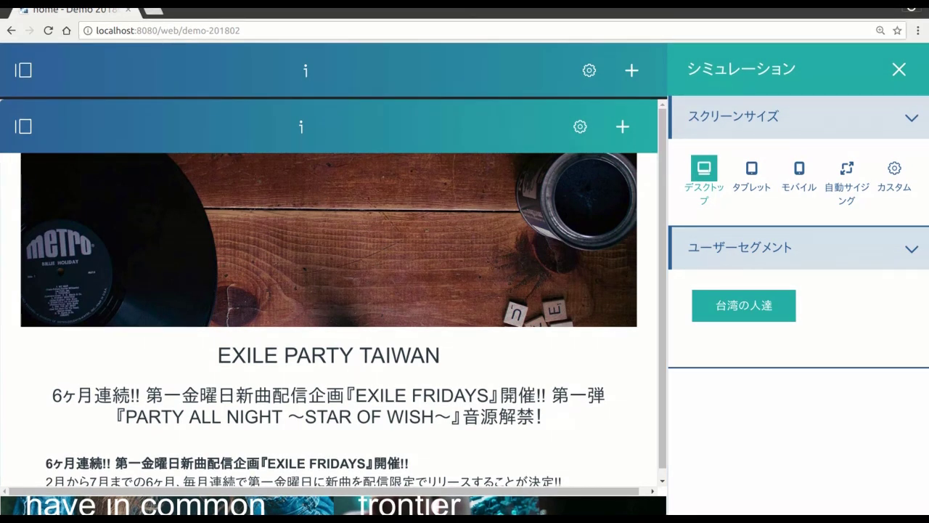
# - Enter the aegif.jp address in a new browser tab
pyautogui.click(157, 11)
pyautogui.write('aegif')
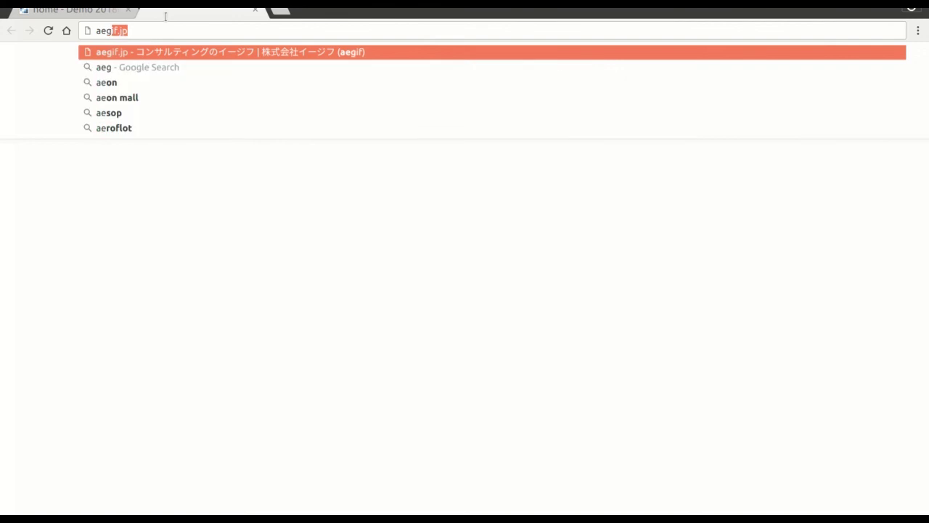
pyautogui.write('.jp/l')
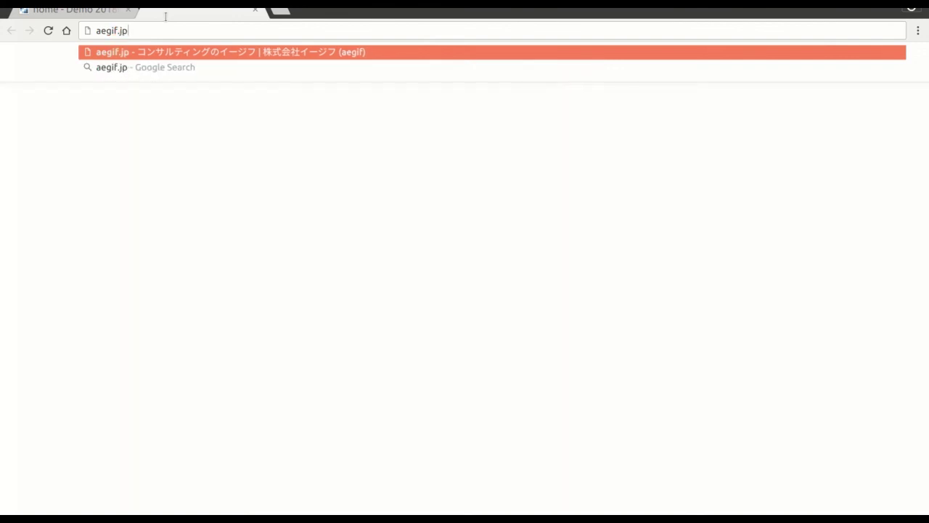